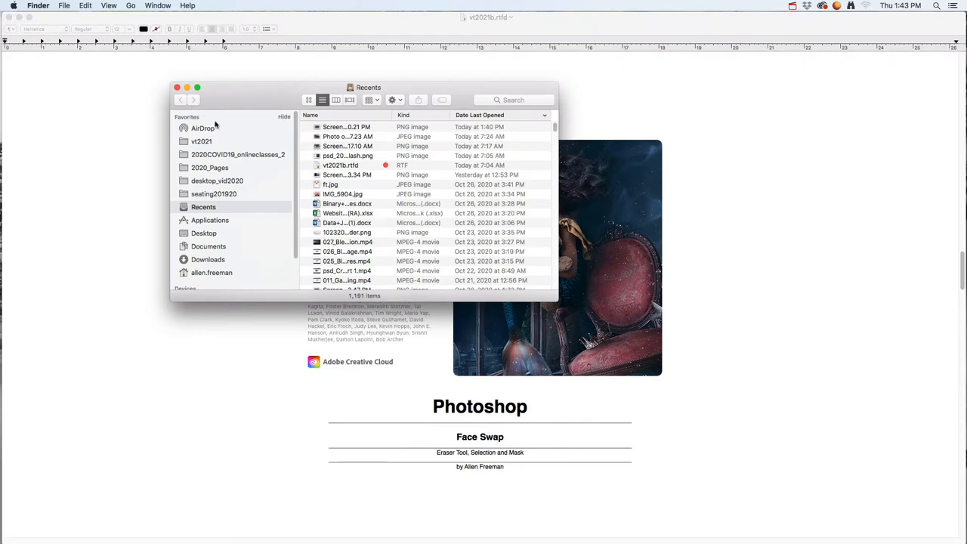
# Open the 2021_CCR folder inside vt2021 and display its contents as icons
pyautogui.click(200, 142)
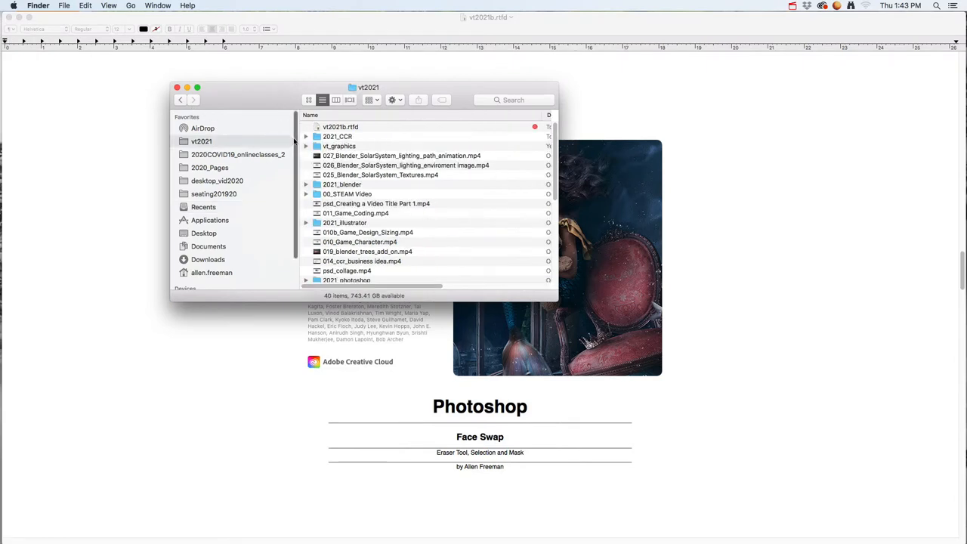
pyautogui.click(321, 138)
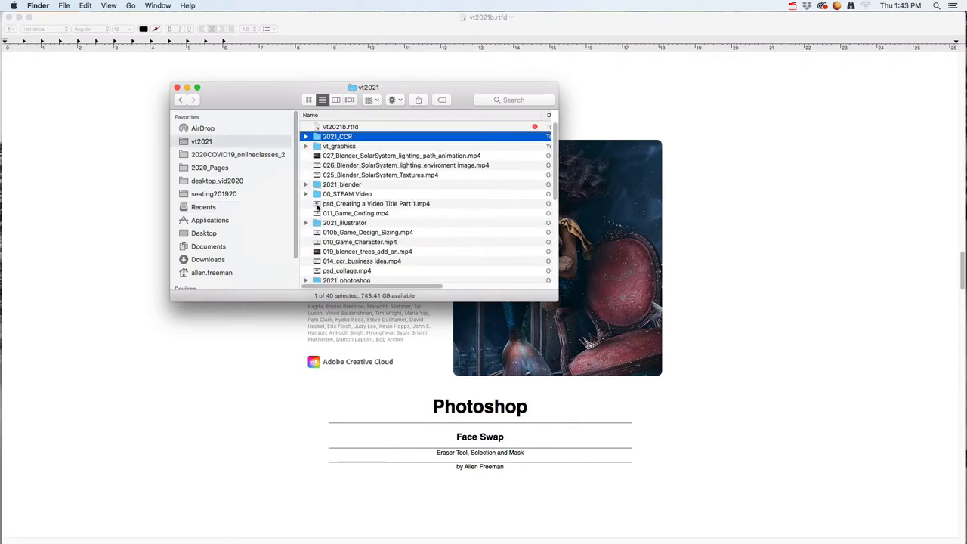
pyautogui.doubleClick(318, 138)
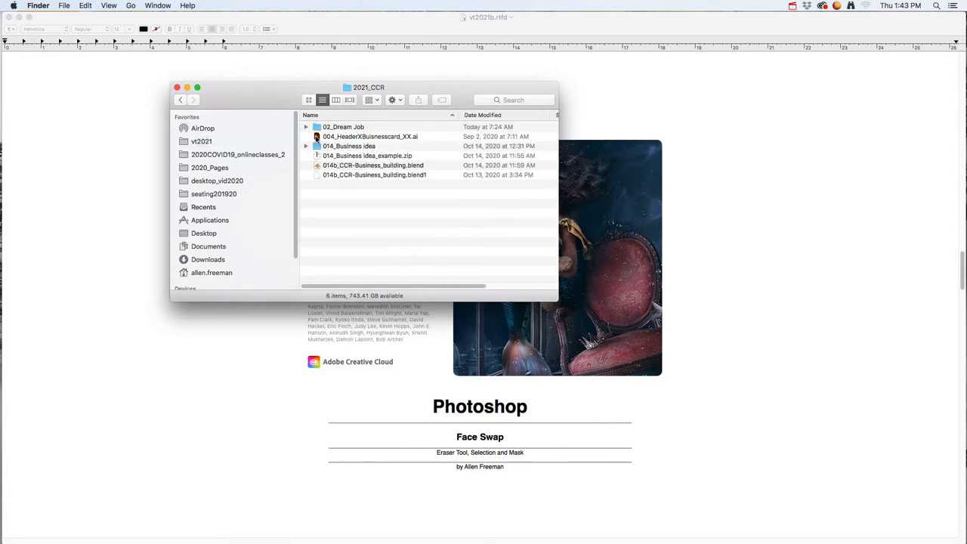
pyautogui.click(309, 100)
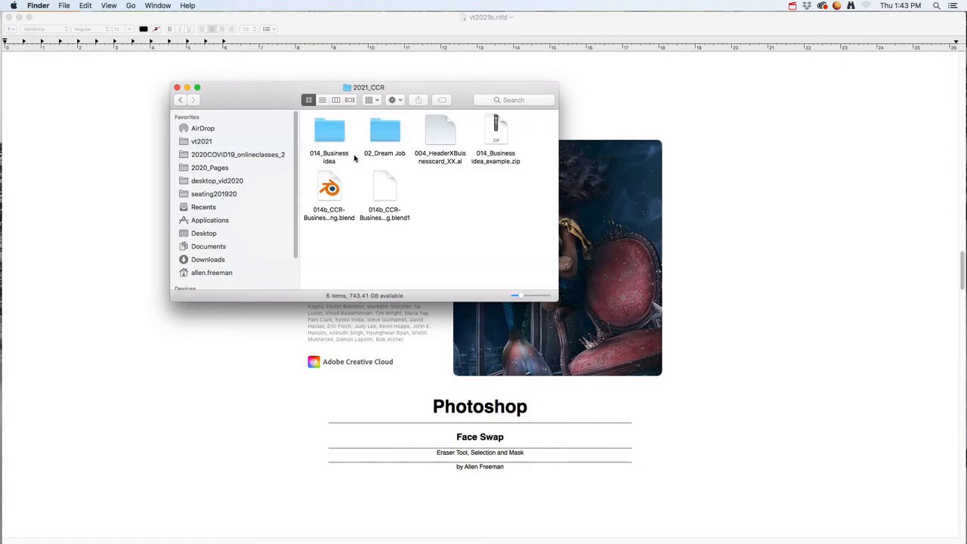
# Create a new folder in 2021_CCR with the default name, and open the 02_Dream Job folder
pyautogui.rightClick(429, 185)
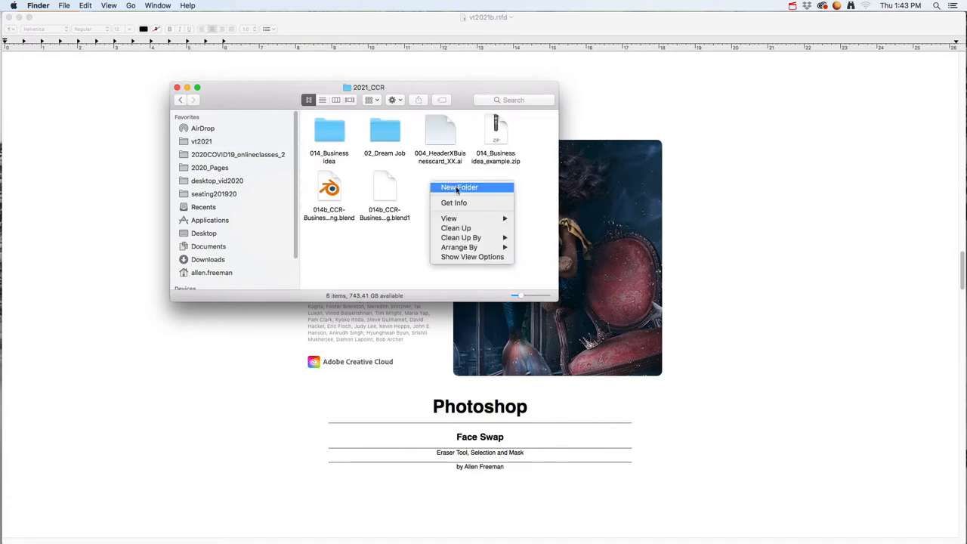
pyautogui.click(458, 187)
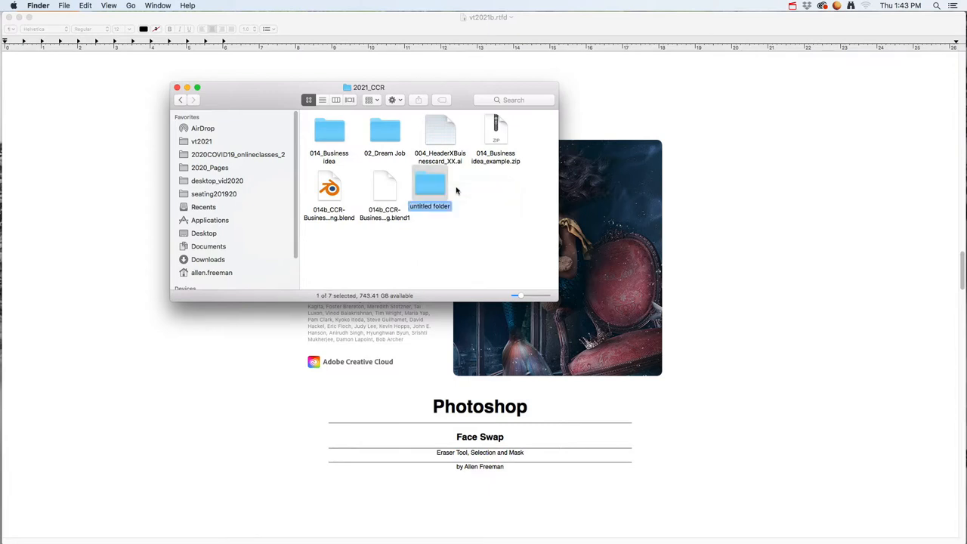
pyautogui.click(490, 207)
pyautogui.click(392, 144)
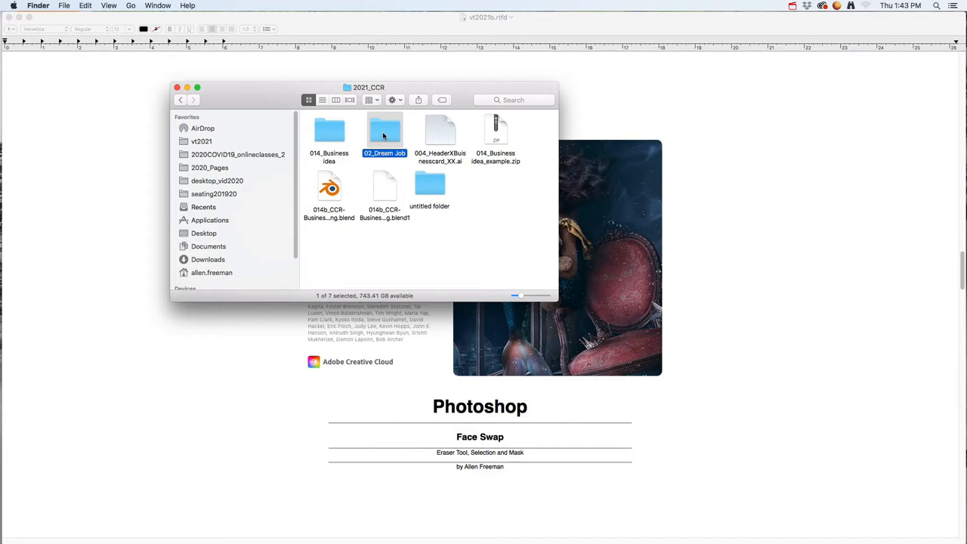
pyautogui.doubleClick(383, 135)
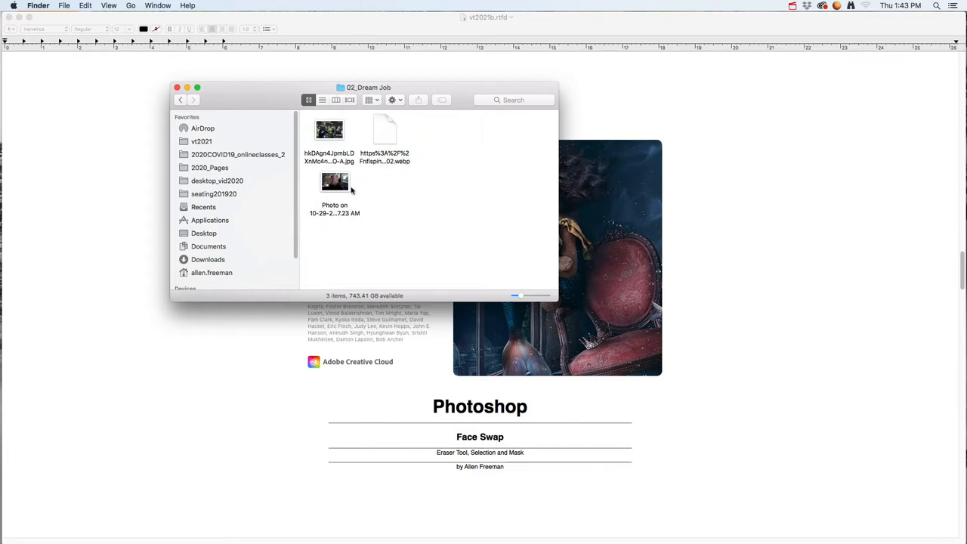
# Preview the football sideline JPG and the webcam photo in the 02_Dream Job folder
pyautogui.click(332, 134)
pyautogui.moveTo(330, 131); pyautogui.dragTo(333, 132)
pyautogui.press('space')
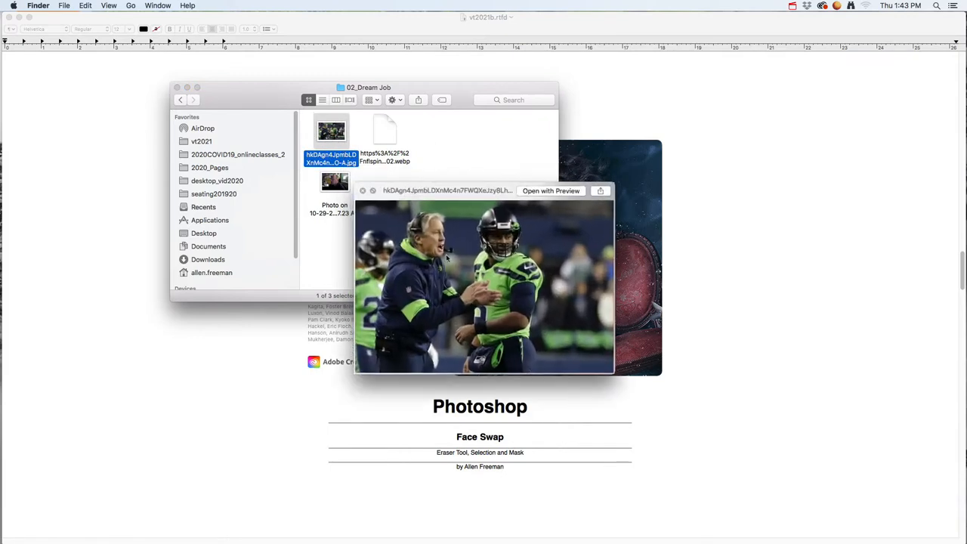
pyautogui.press('space')
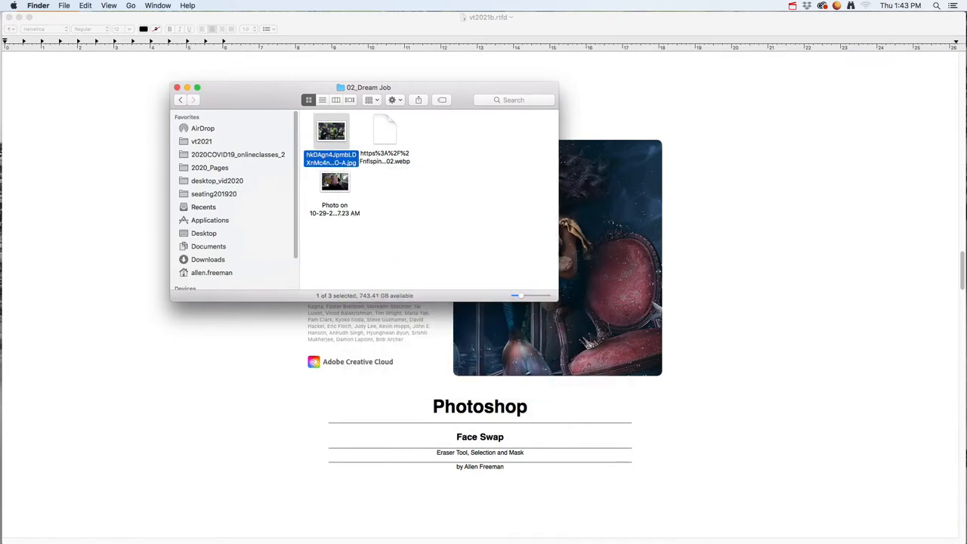
pyautogui.press('Down')
pyautogui.press('space')
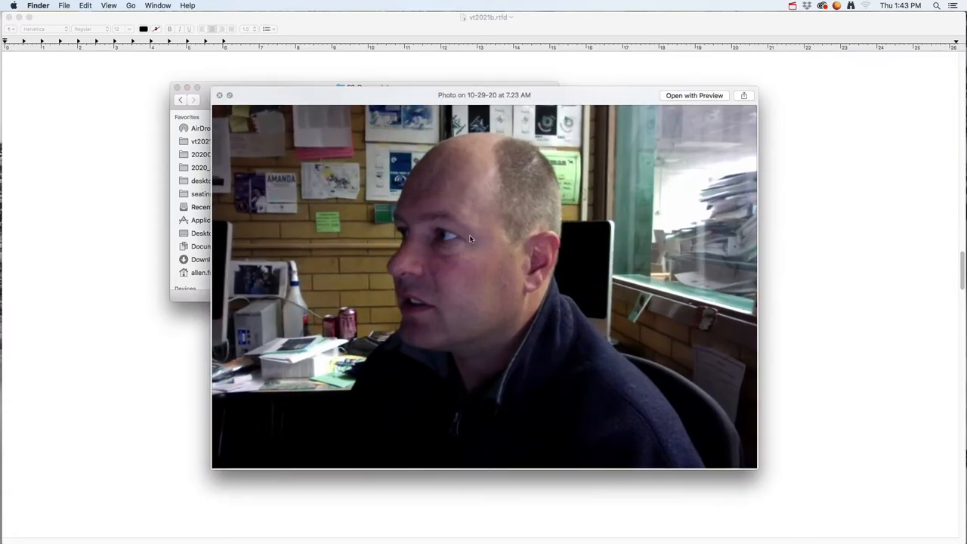
pyautogui.press('space')
pyautogui.click(395, 194)
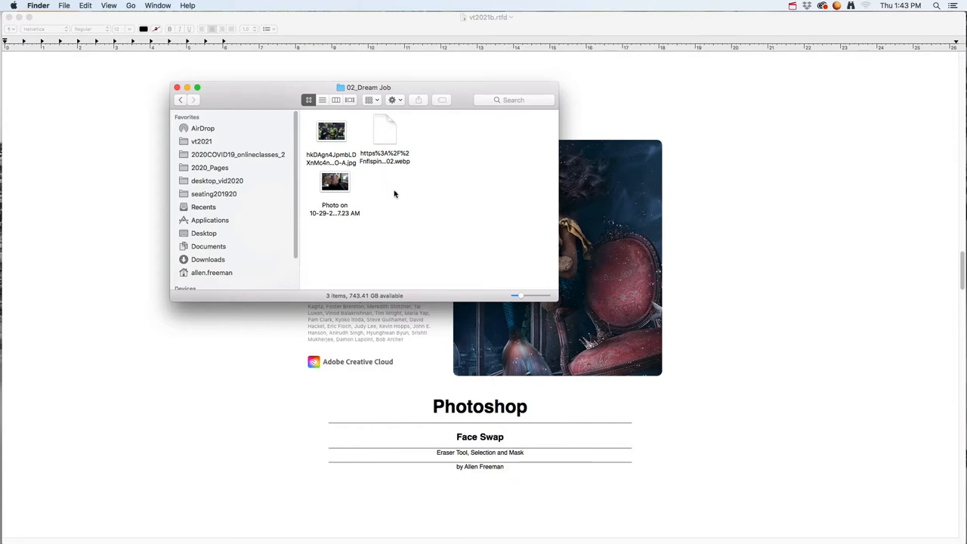
# Switch to Firefox with the Google image results for seahawks
pyautogui.press('super+Tab')
pyautogui.press('super+Tab')
pyautogui.press('super+Tab')
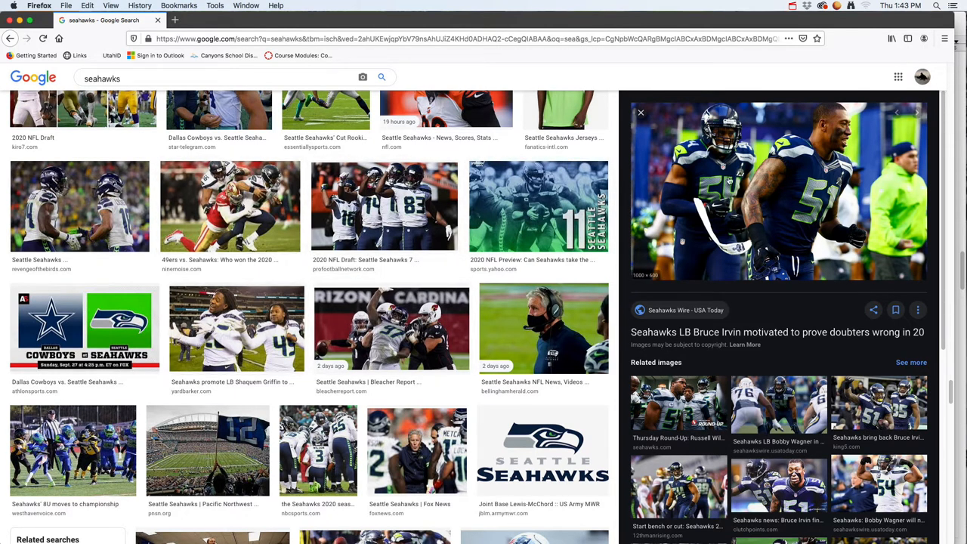
pyautogui.rightClick(726, 169)
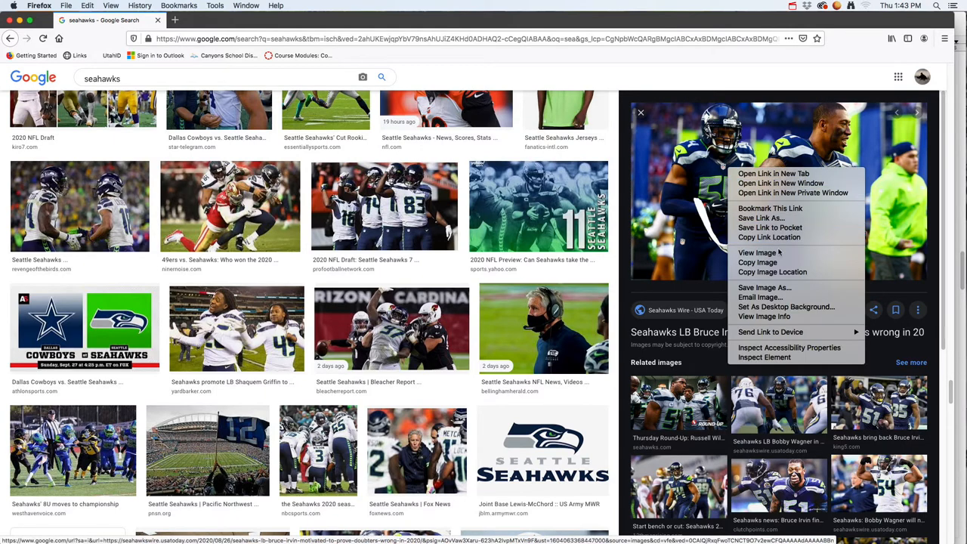
pyautogui.click(781, 290)
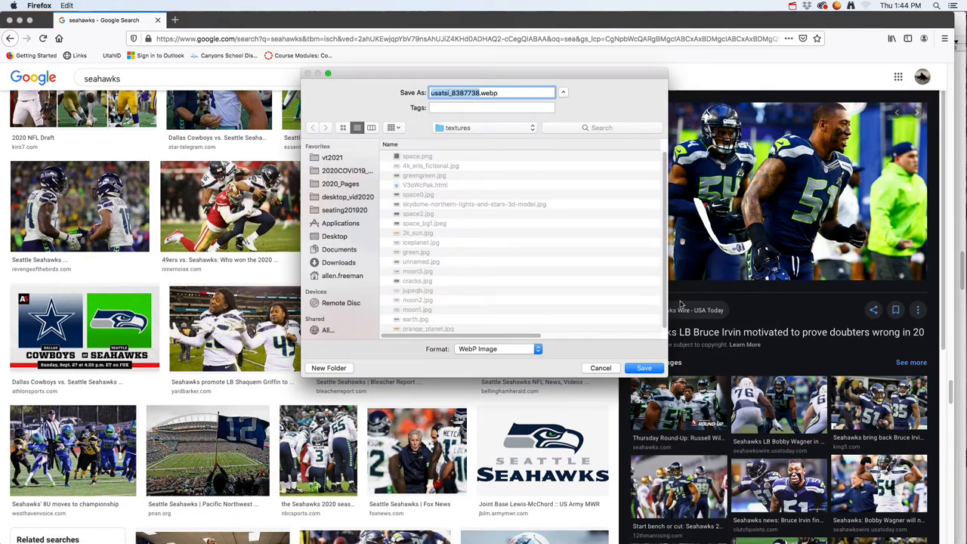
pyautogui.click(537, 349)
pyautogui.click(511, 352)
pyautogui.click(601, 368)
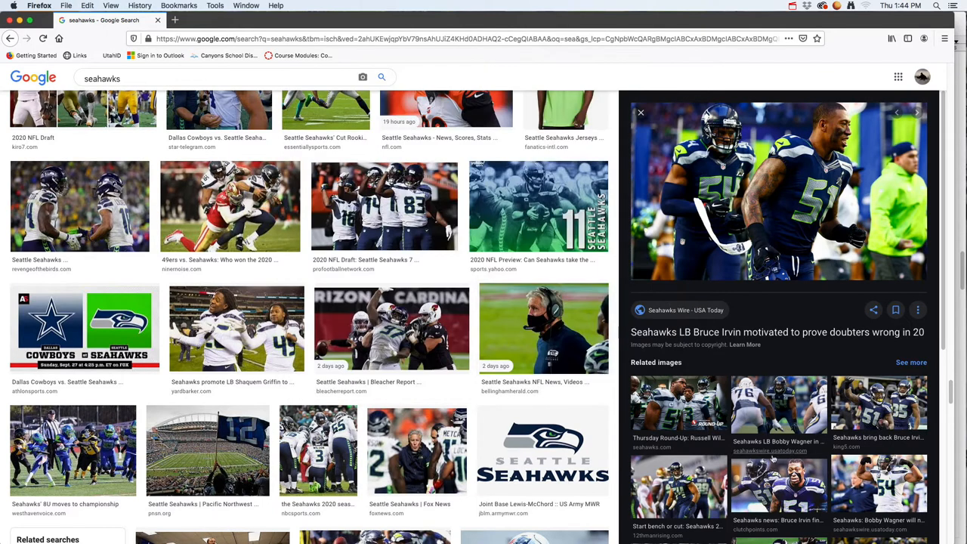
# Open the related KING5.com image of players 51 and 35, and arrange the Firefox and Finder windows so image and folder are both accessible
pyautogui.click(861, 416)
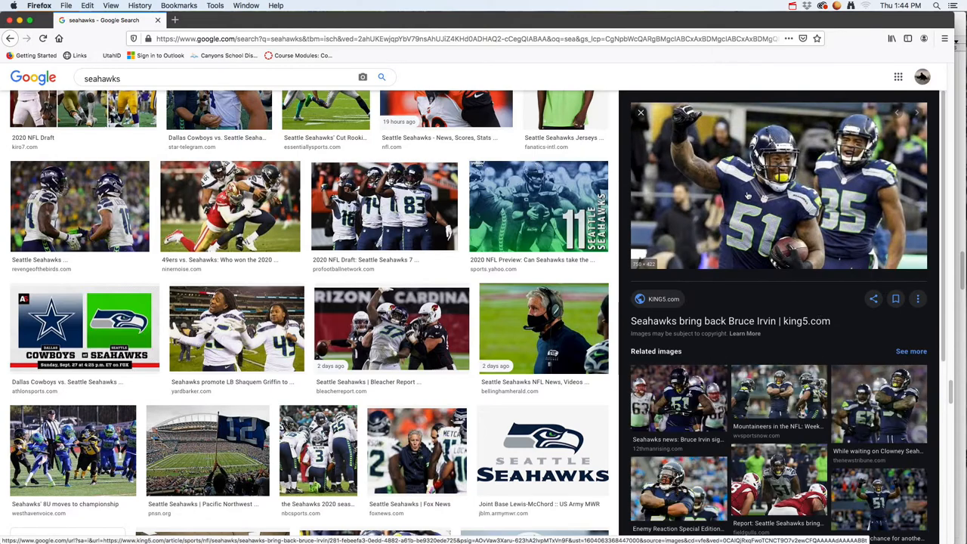
pyautogui.rightClick(740, 194)
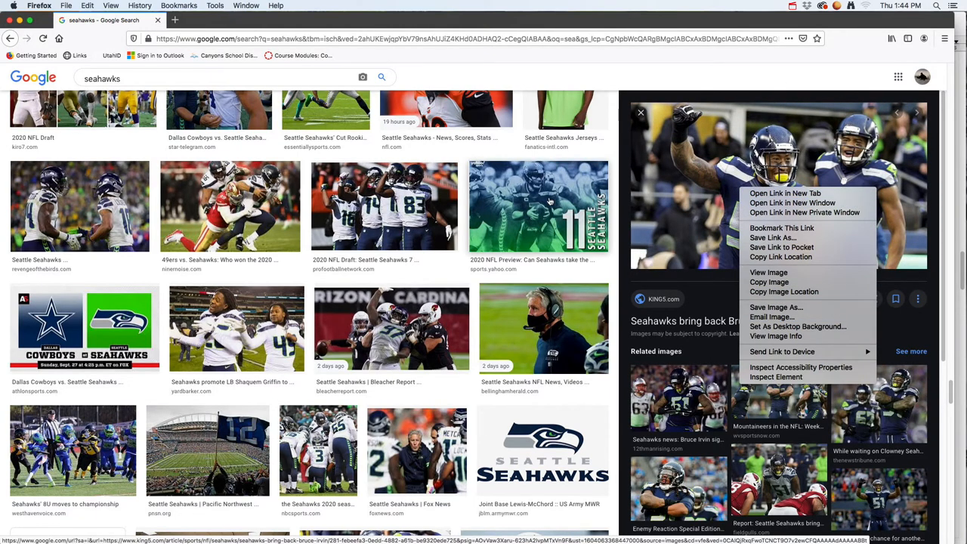
pyautogui.click(866, 45)
pyautogui.moveTo(860, 43); pyautogui.dragTo(671, 44)
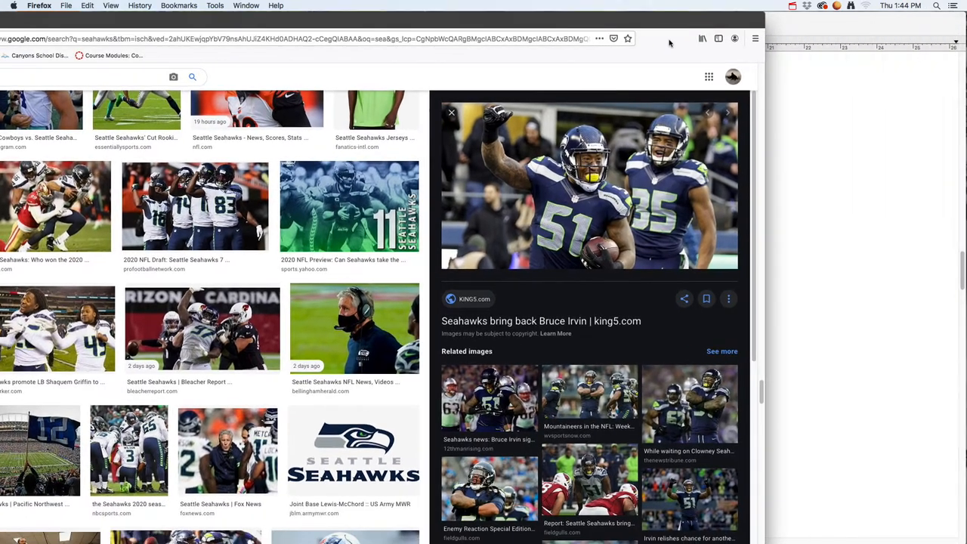
pyautogui.press('super+Tab')
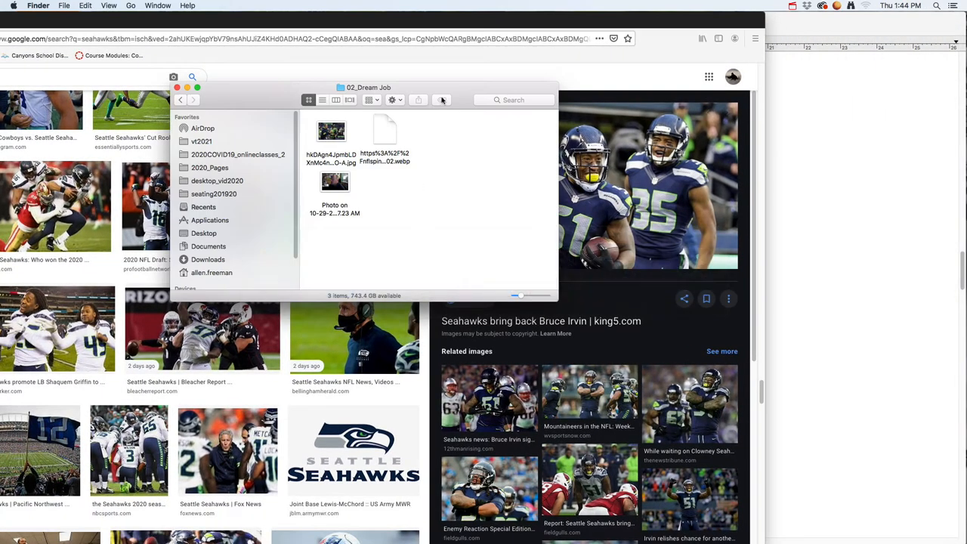
pyautogui.moveTo(524, 111); pyautogui.dragTo(931, 170)
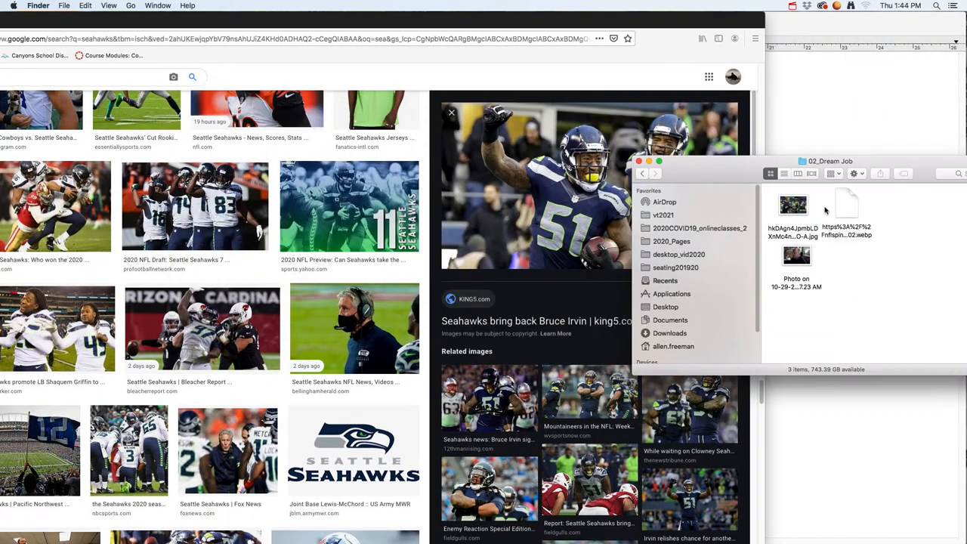
# Copy the enlarged player image from the browser into the 02_Dream Job folder and select the new file
pyautogui.click(567, 192)
pyautogui.moveTo(567, 192); pyautogui.dragTo(890, 287)
pyautogui.click(897, 284)
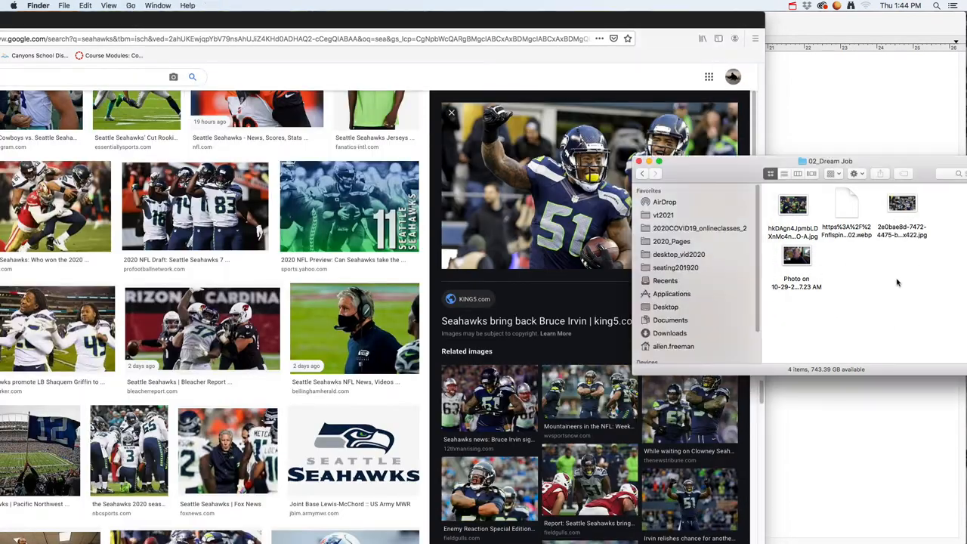
pyautogui.click(900, 226)
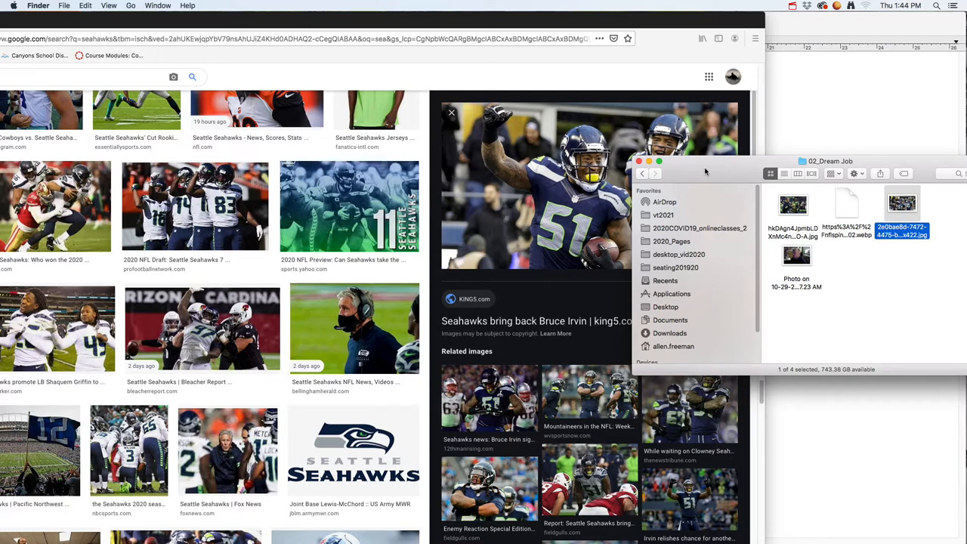
# Launch Photo Booth, also locating it with a Spotlight search for "photo booth", and show the live camera view
pyautogui.moveTo(2, 404)
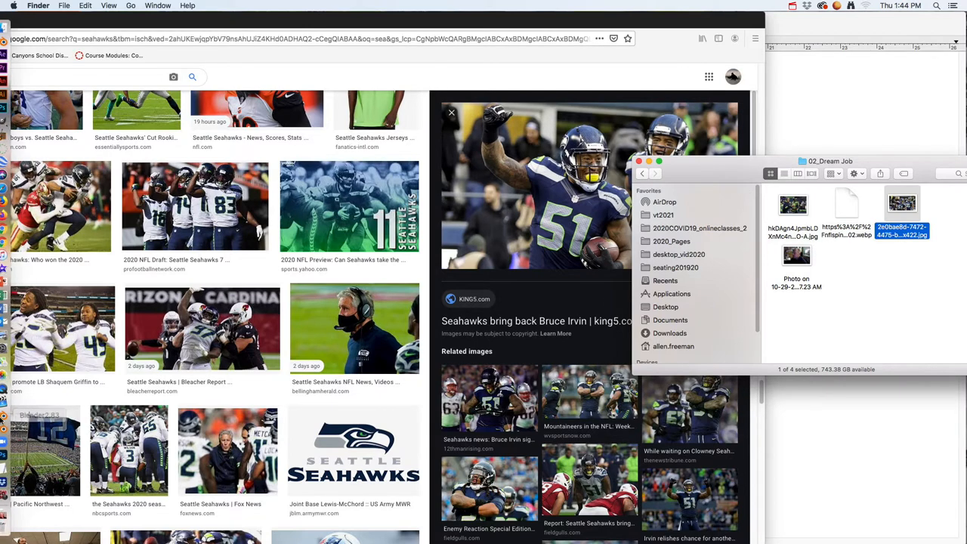
pyautogui.click(9, 495)
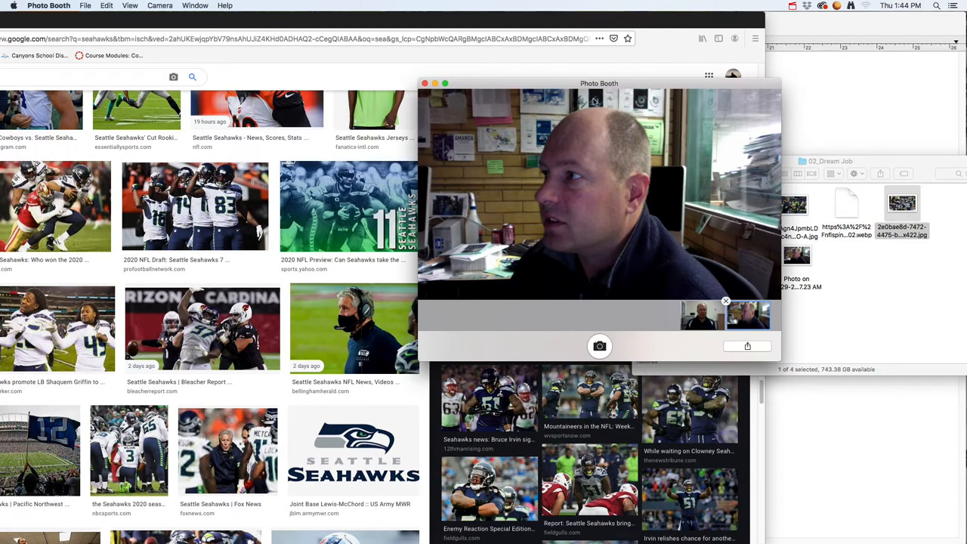
pyautogui.click(936, 6)
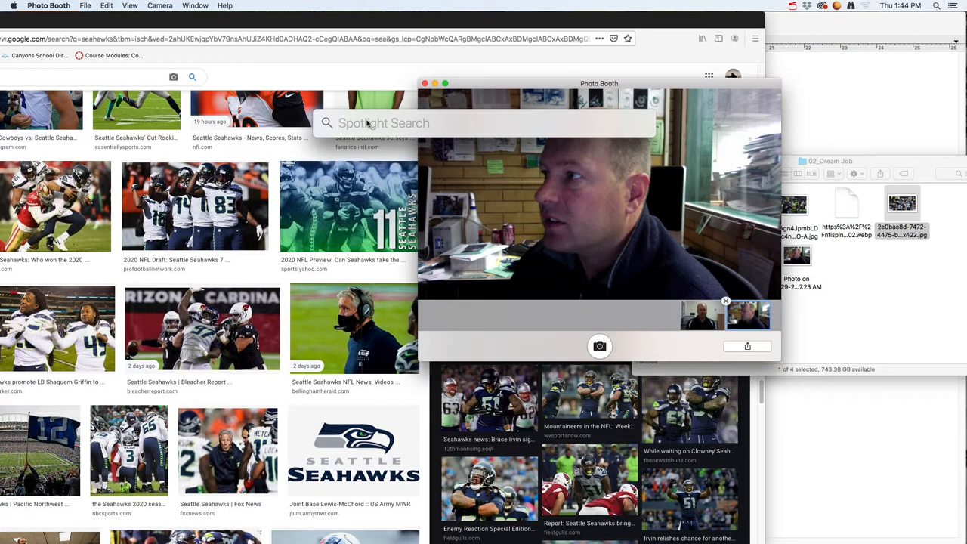
pyautogui.write('photo')
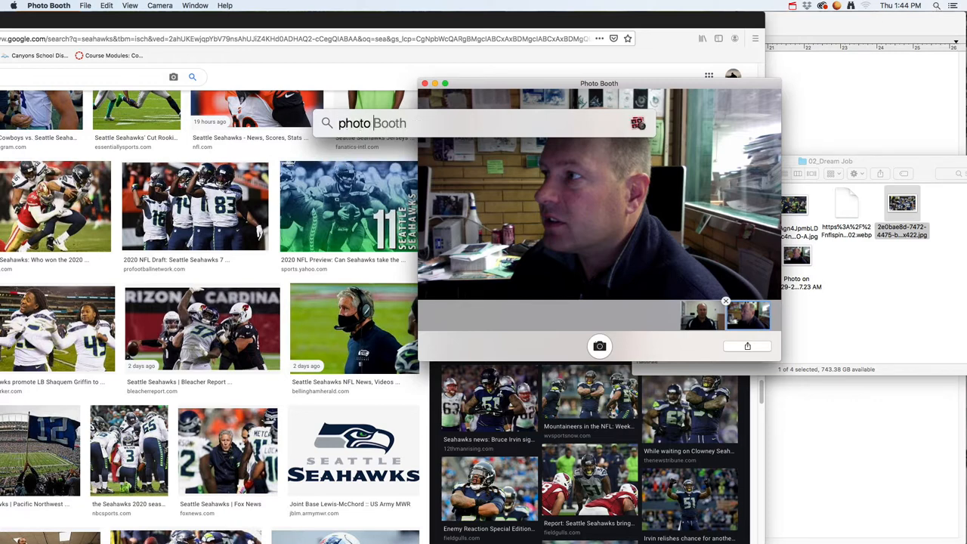
pyautogui.write(' booth')
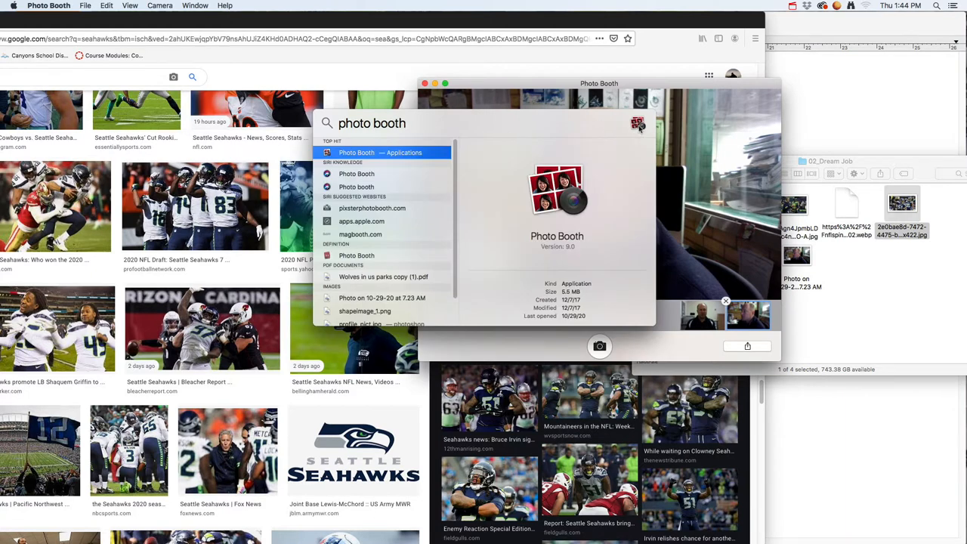
pyautogui.press('Return')
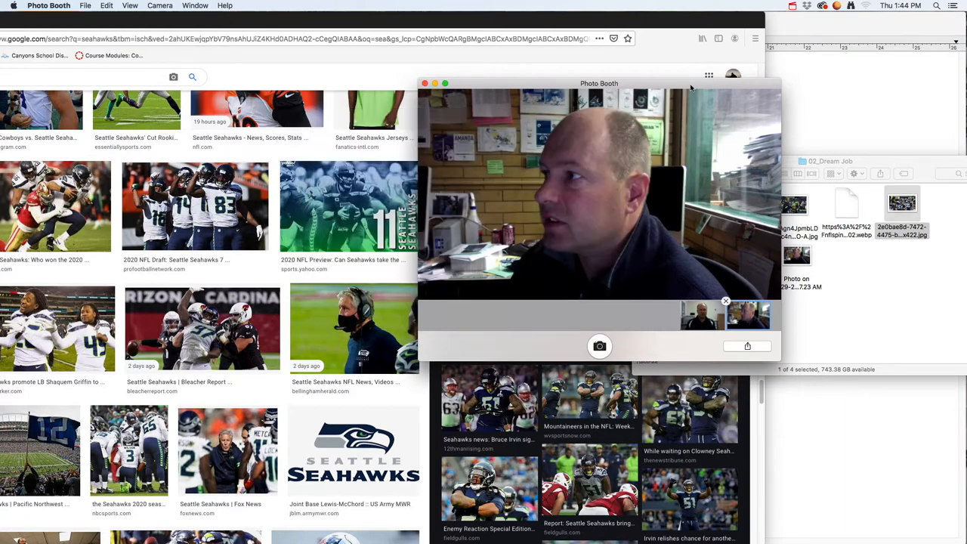
pyautogui.click(598, 346)
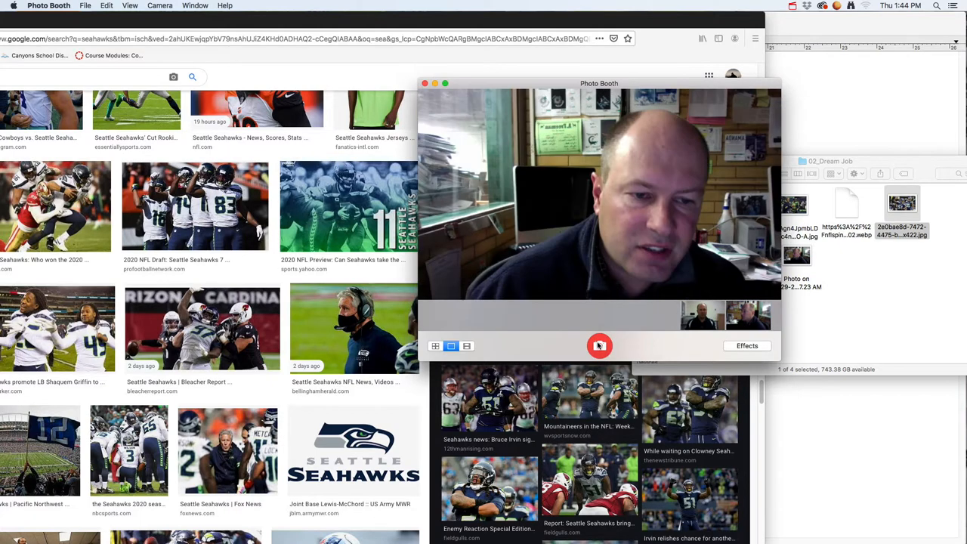
pyautogui.moveTo(680, 101); pyautogui.dragTo(737, 110)
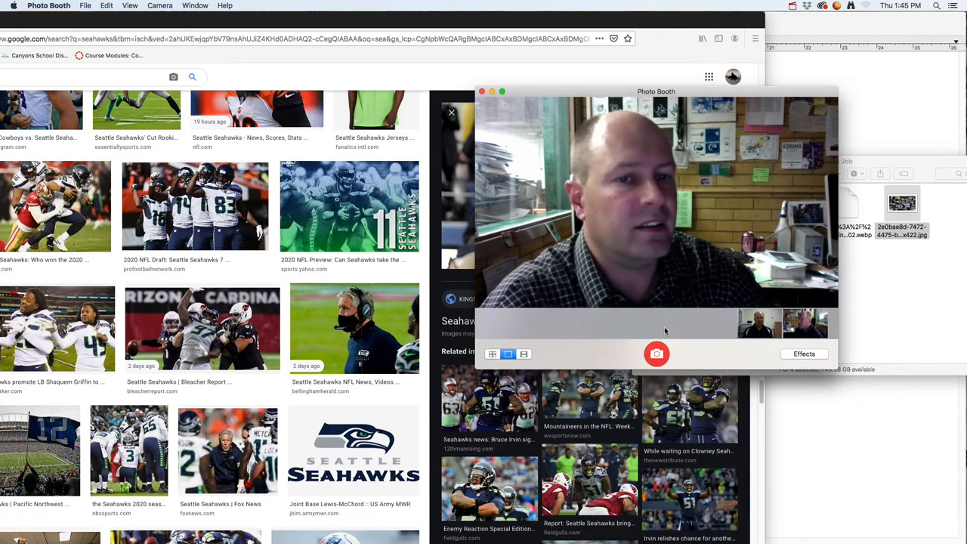
# Preview the football sideline JPG in Finder as a pose reference and take a matching webcam photo in Photo Booth
pyautogui.click(861, 273)
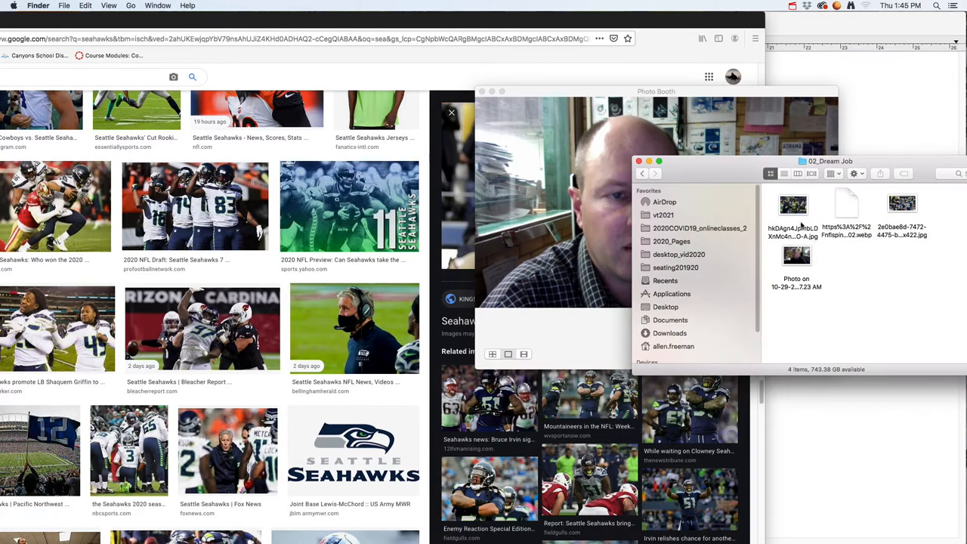
pyautogui.click(793, 218)
pyautogui.press('space')
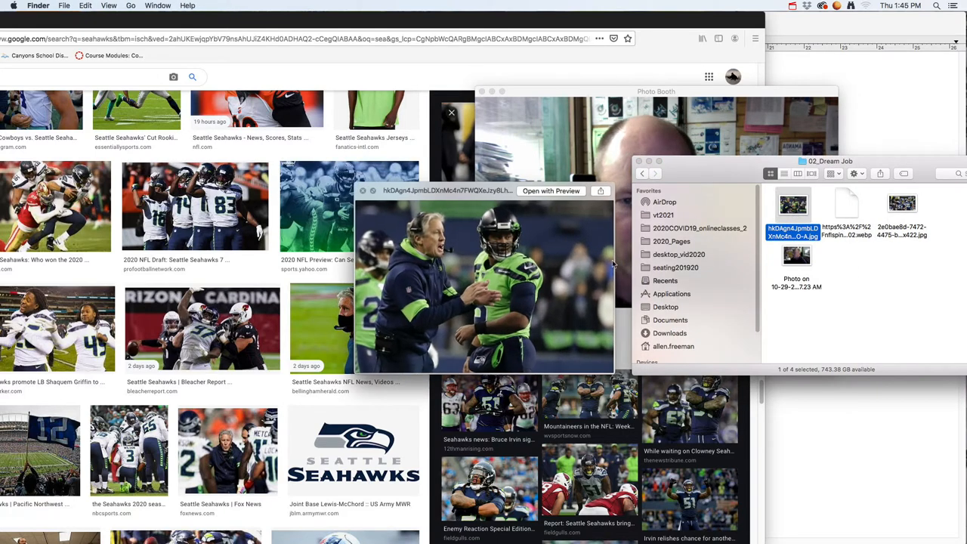
pyautogui.press('space')
pyautogui.click(656, 129)
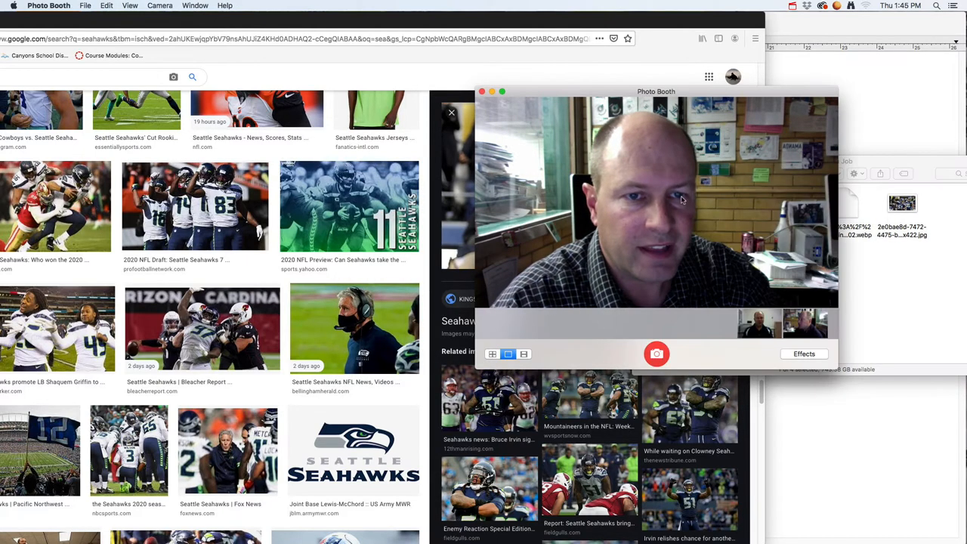
pyautogui.click(656, 355)
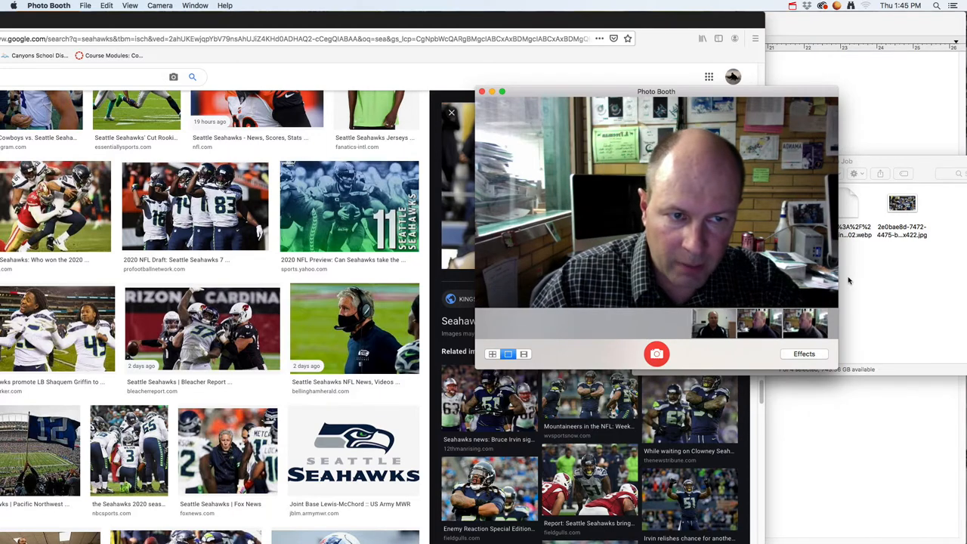
# Copy the newest Photo Booth picture into the 02_Dream Job folder and line up the two webcam photos below the sideline JPG
pyautogui.click(712, 325)
pyautogui.click(801, 325)
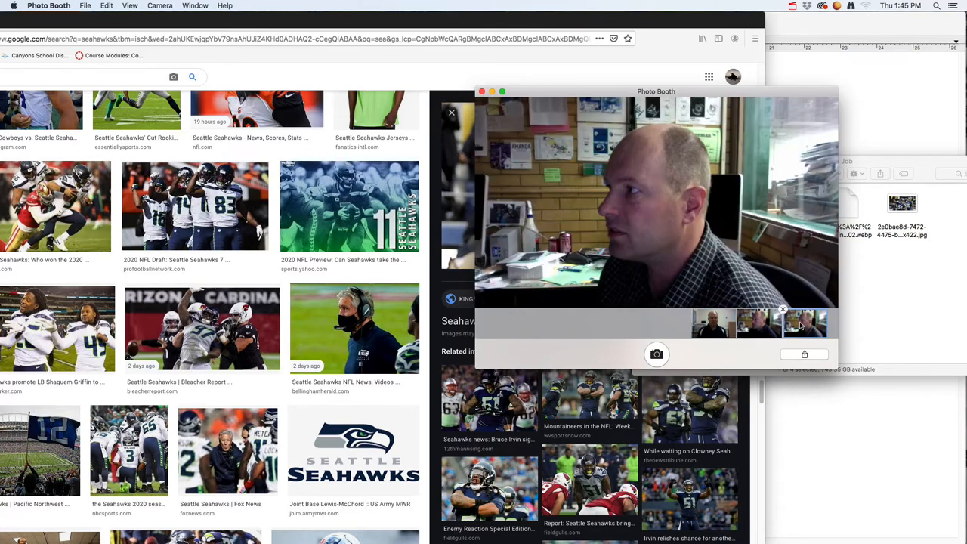
pyautogui.moveTo(801, 325); pyautogui.dragTo(877, 279)
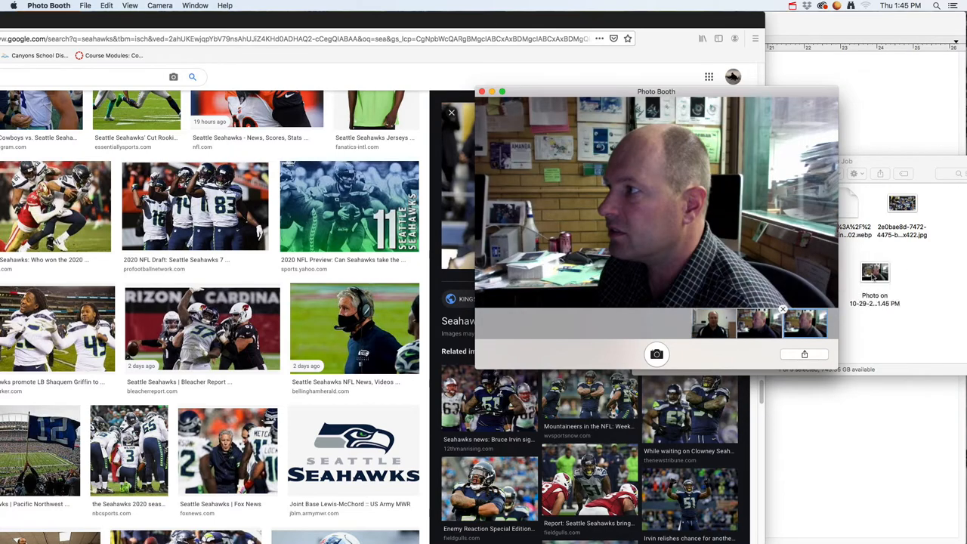
pyautogui.click(908, 316)
pyautogui.moveTo(799, 259); pyautogui.dragTo(806, 318)
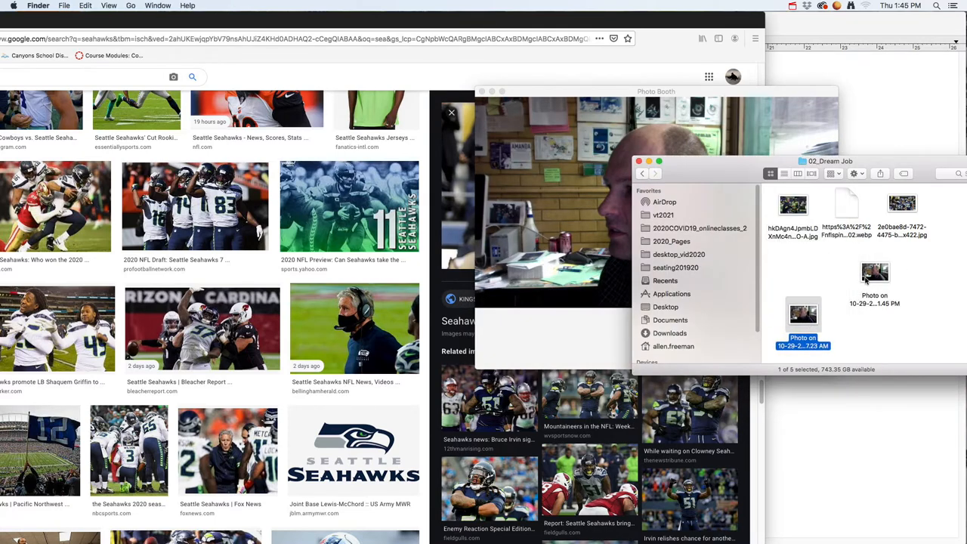
pyautogui.moveTo(866, 278); pyautogui.dragTo(787, 261)
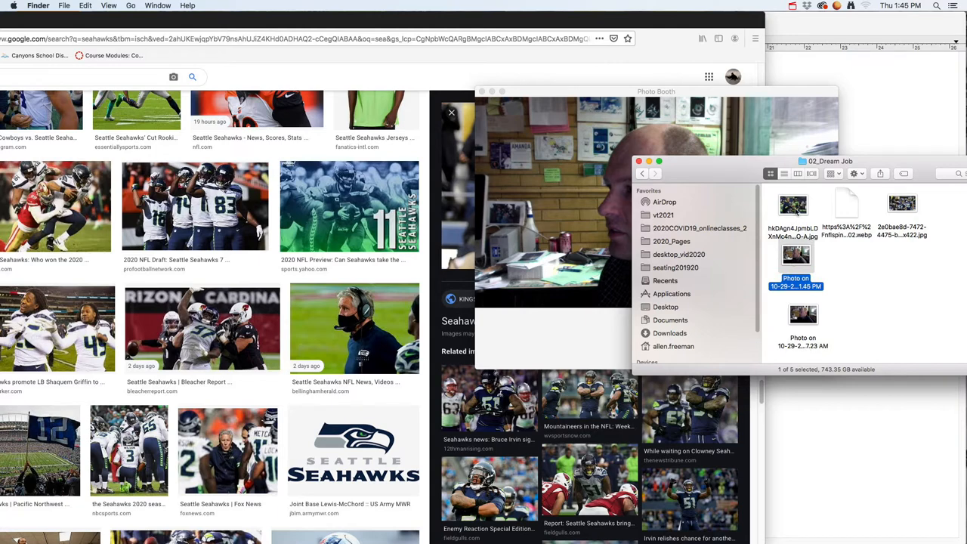
# Switch to Photoshop, leave its home screen, and open the football sideline JPG from the 02_Dream Job folder
pyautogui.moveTo(6, 216)
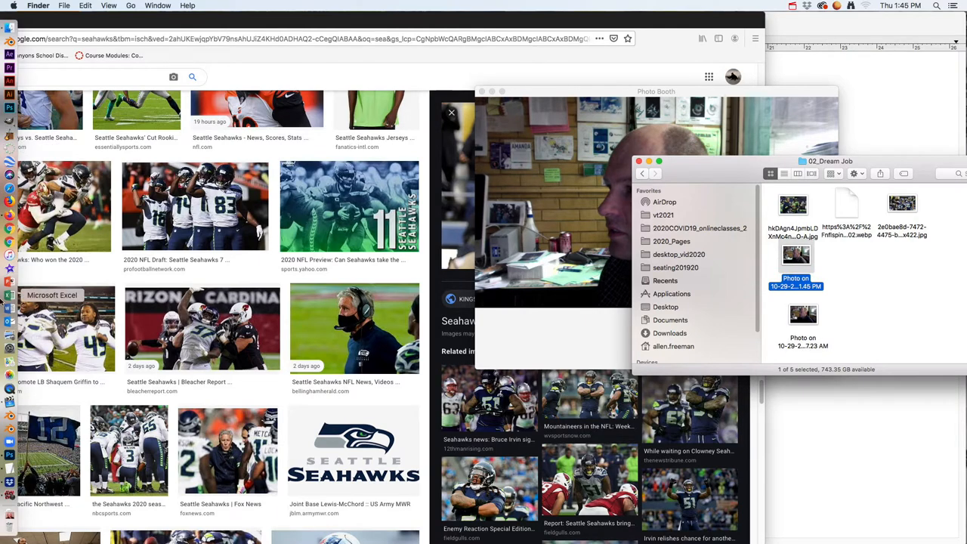
pyautogui.click(11, 455)
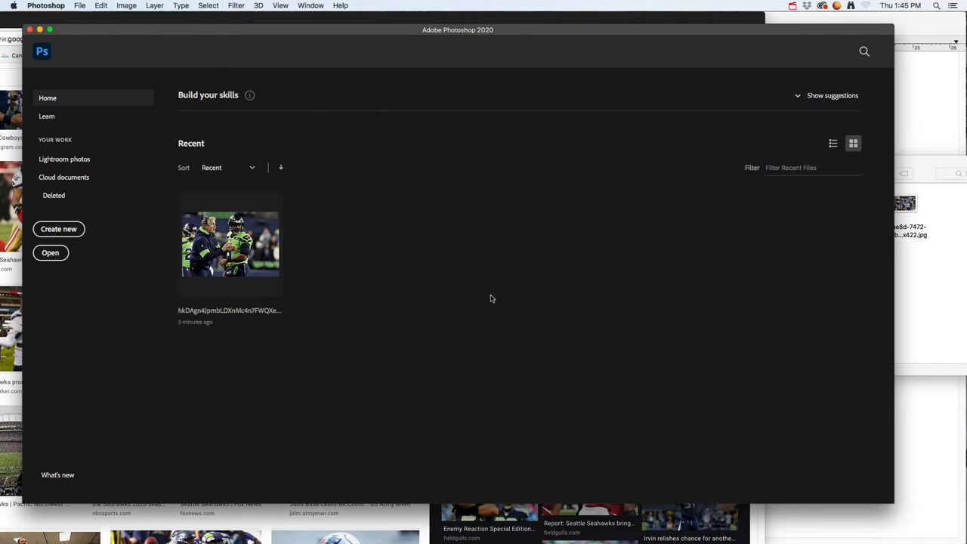
pyautogui.click(44, 54)
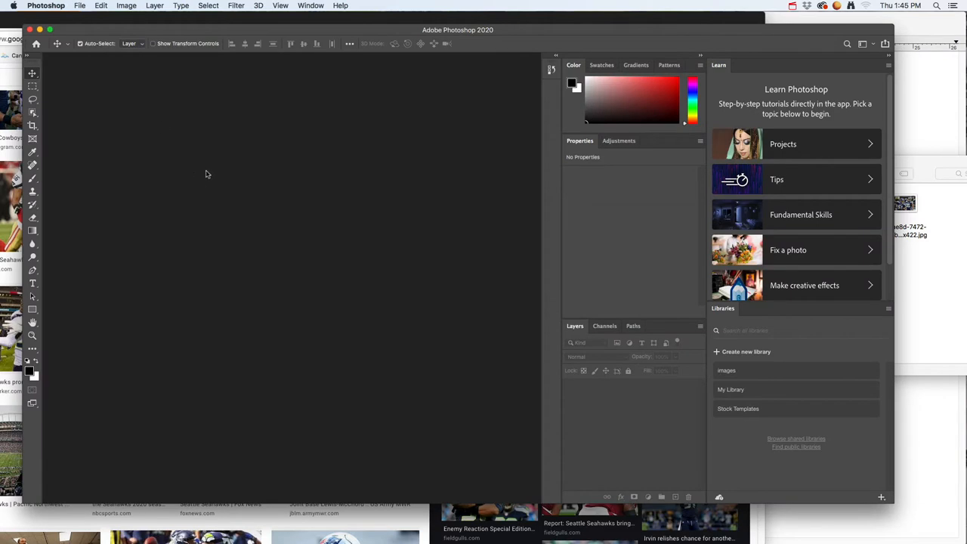
pyautogui.click(910, 272)
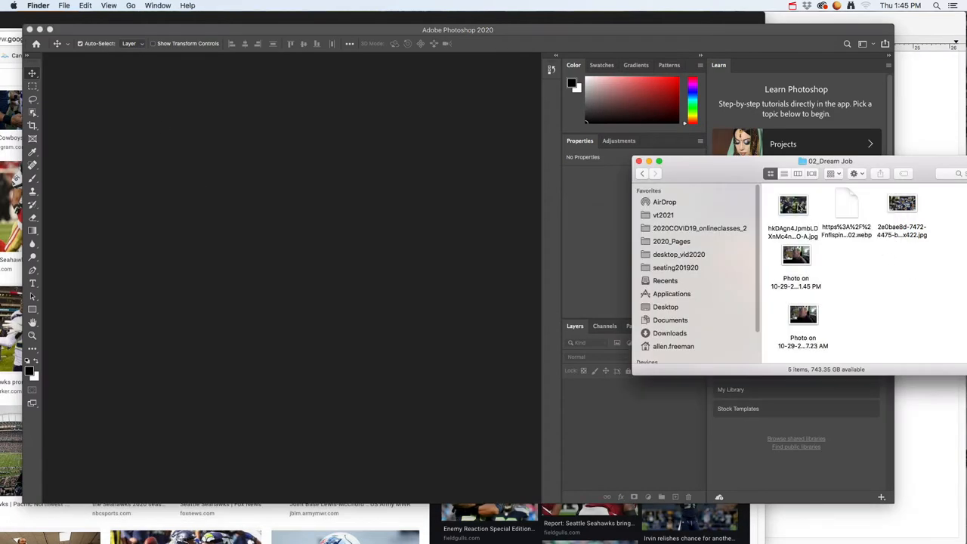
pyautogui.moveTo(794, 206); pyautogui.dragTo(313, 235)
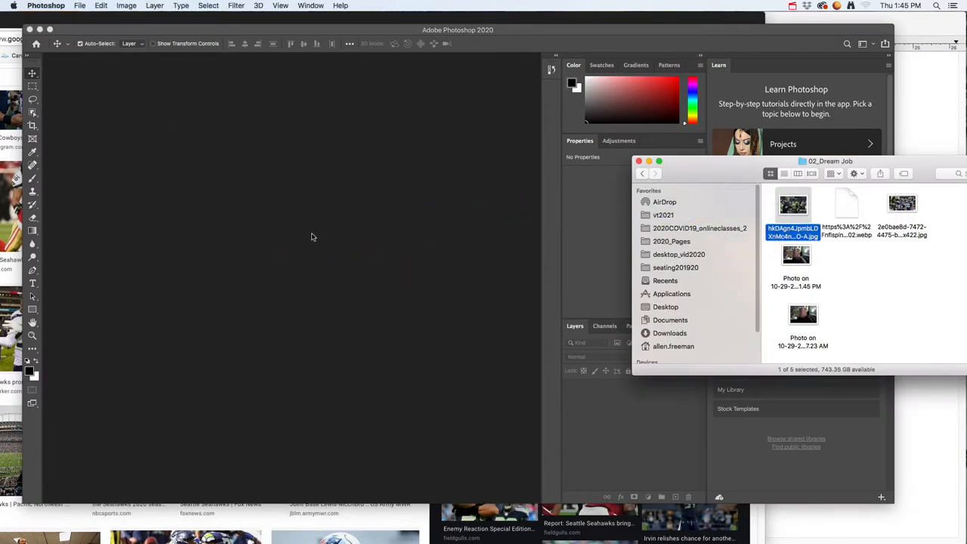
# Preview the older webcam photo in Finder and place the 1.45 PM webcam photo into the open sideline document
pyautogui.click(923, 267)
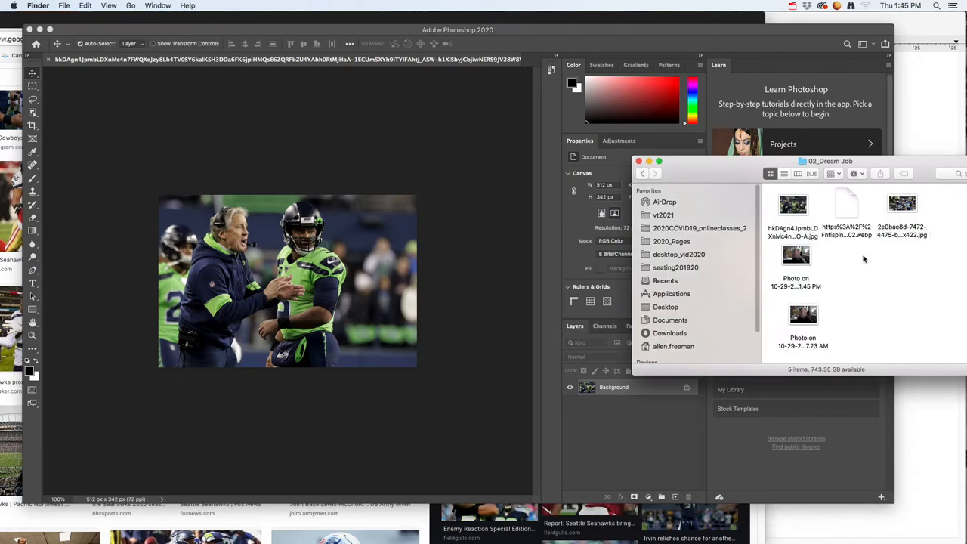
pyautogui.click(809, 319)
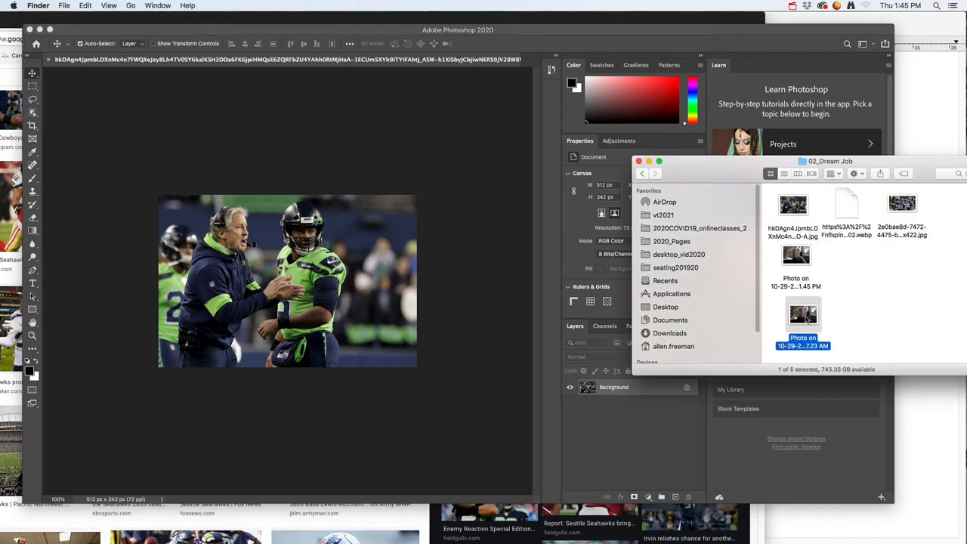
pyautogui.press('space')
pyautogui.press('space')
pyautogui.click(796, 257)
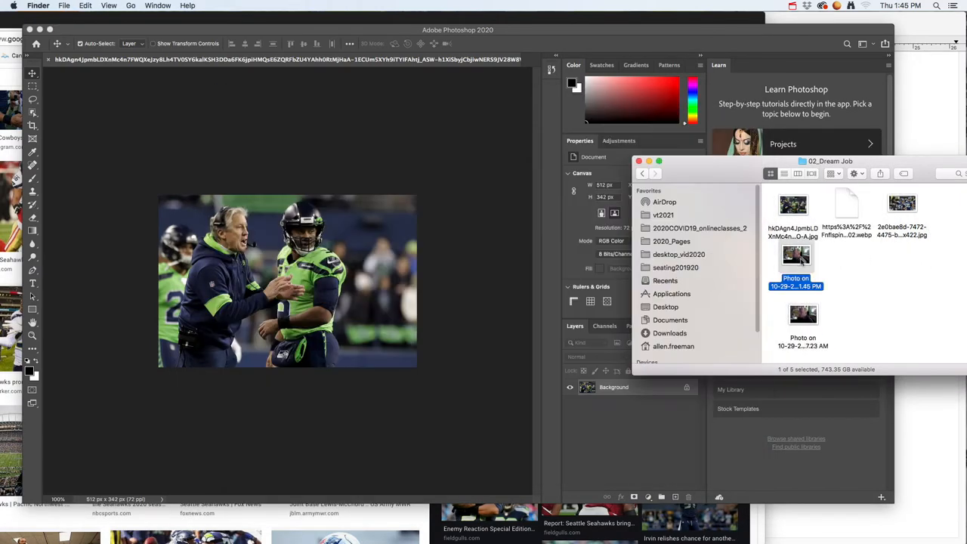
pyautogui.moveTo(796, 257); pyautogui.dragTo(226, 272)
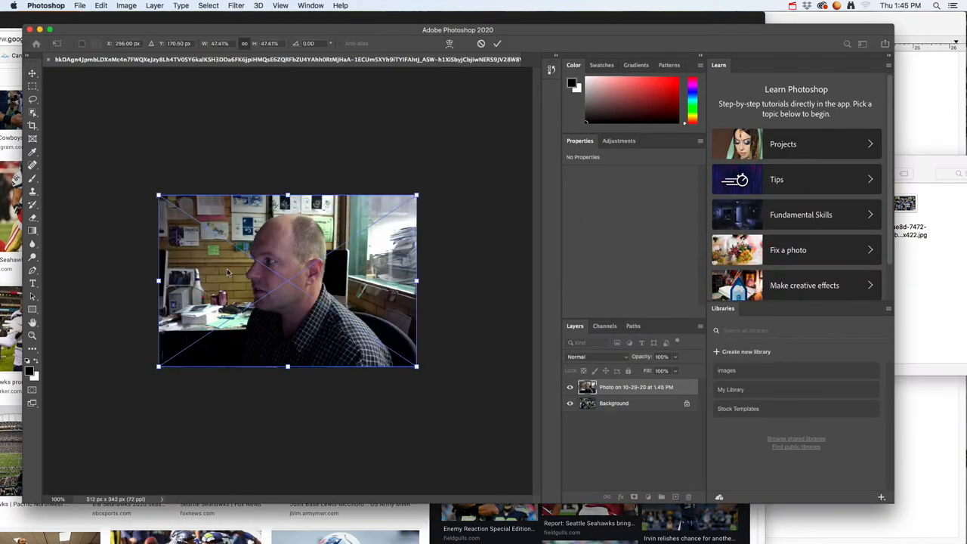
# Scale the placed webcam photo down to 24% and position it over the coach's head
pyautogui.moveTo(416, 368); pyautogui.dragTo(249, 255)
pyautogui.moveTo(196, 233); pyautogui.dragTo(225, 246)
pyautogui.moveTo(279, 270); pyautogui.dragTo(310, 296)
pyautogui.scroll(2, 310, 296)
pyautogui.scroll(5, 311, 296)
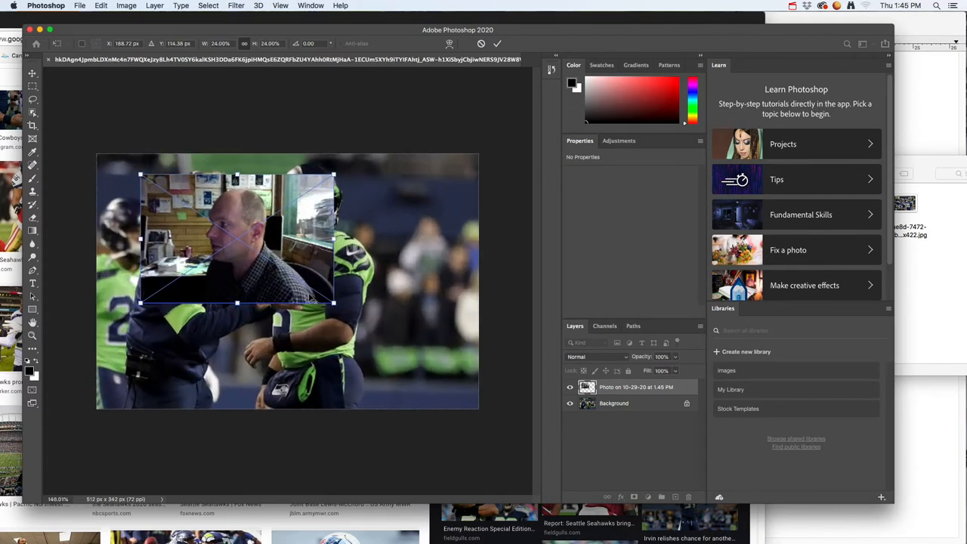
# Flip the placed photo horizontally, then scale it to about 22% and align its head with the coach's before committing the placement
pyautogui.rightClick(260, 225)
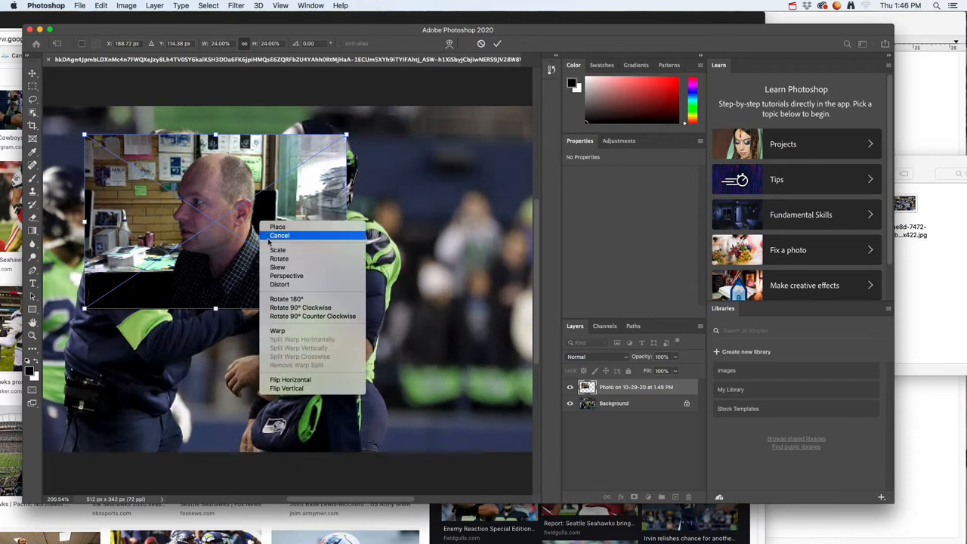
pyautogui.click(307, 385)
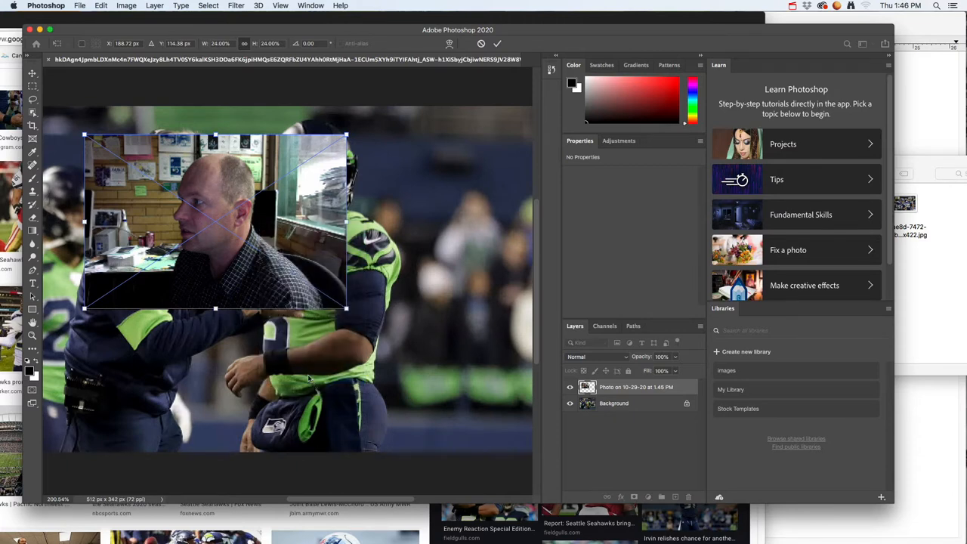
pyautogui.moveTo(226, 261); pyautogui.dragTo(191, 239)
pyautogui.moveTo(315, 286); pyautogui.dragTo(296, 272)
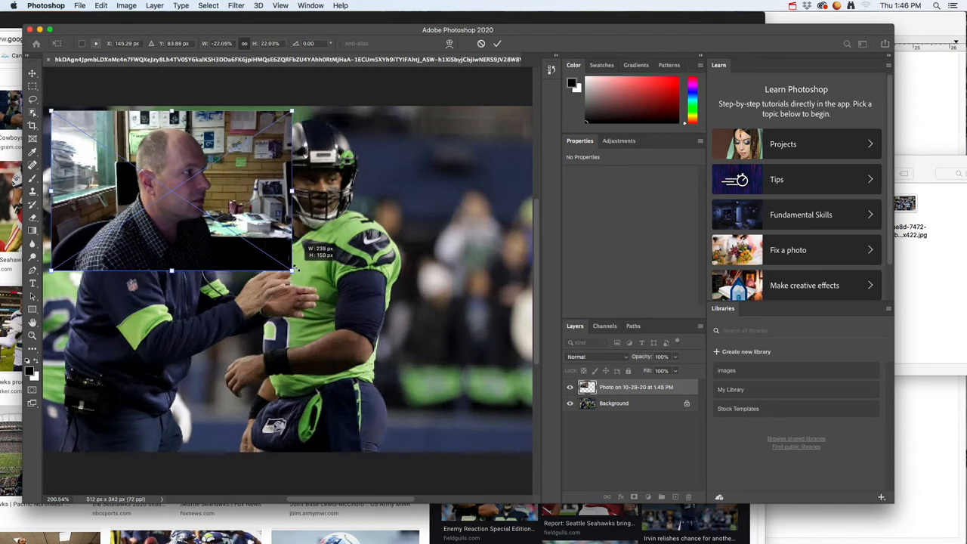
pyautogui.moveTo(255, 211); pyautogui.dragTo(261, 220)
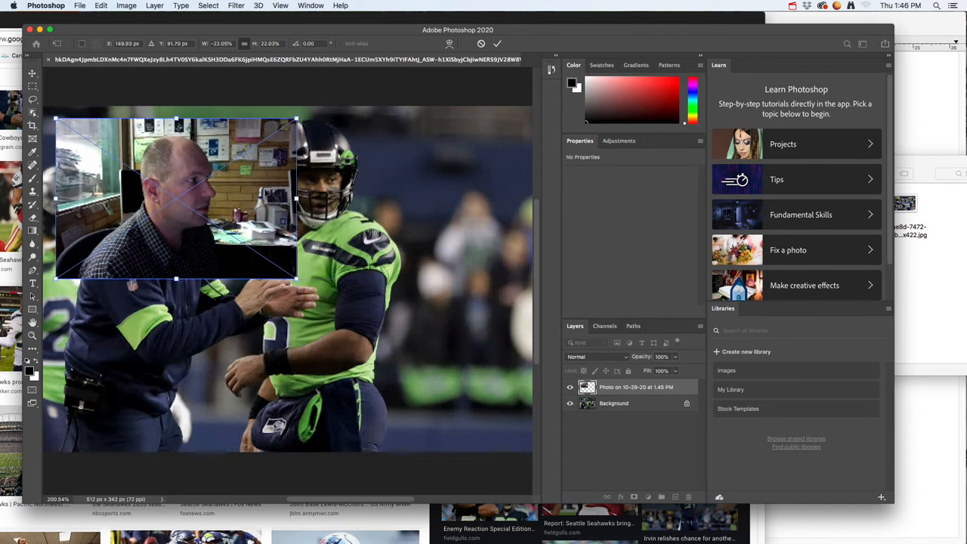
pyautogui.click(498, 44)
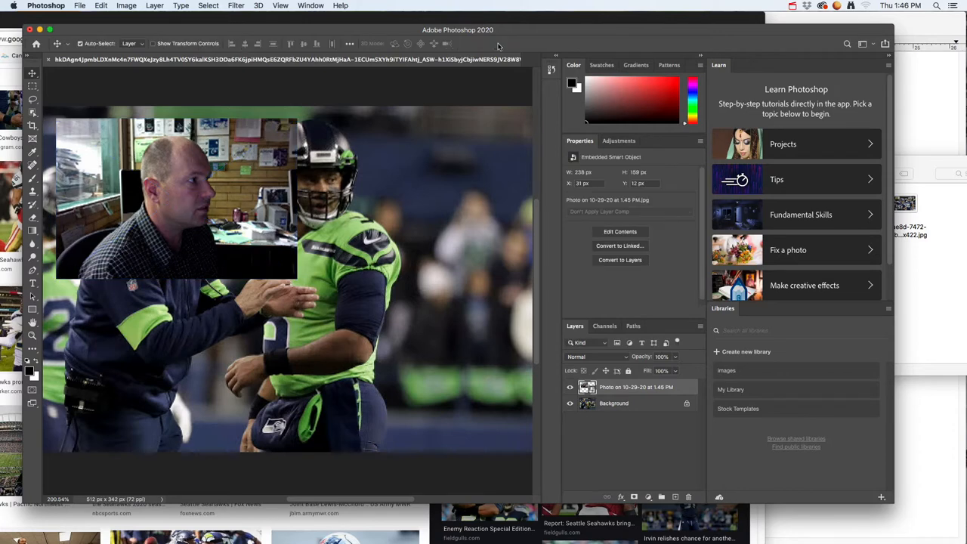
# Mask the webcam photo to the head using the Object Selection tool, and shift the masked head slightly up and left over the coach's face
pyautogui.click(33, 113)
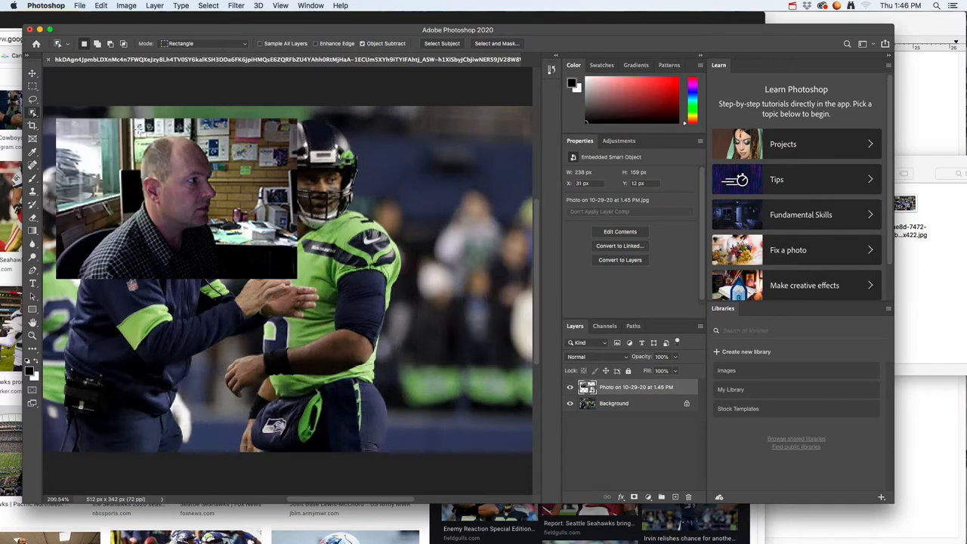
pyautogui.moveTo(132, 125); pyautogui.dragTo(227, 241)
pyautogui.click(633, 498)
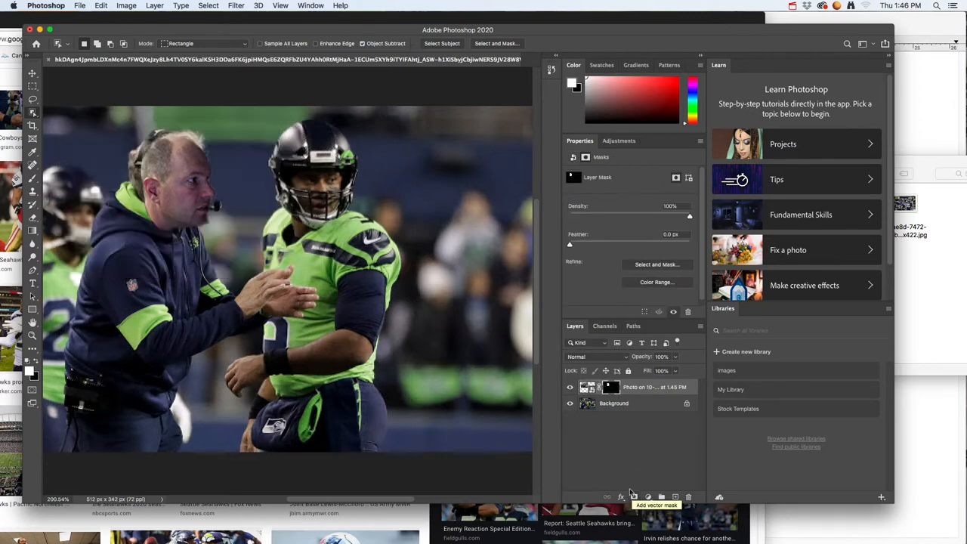
pyautogui.click(32, 73)
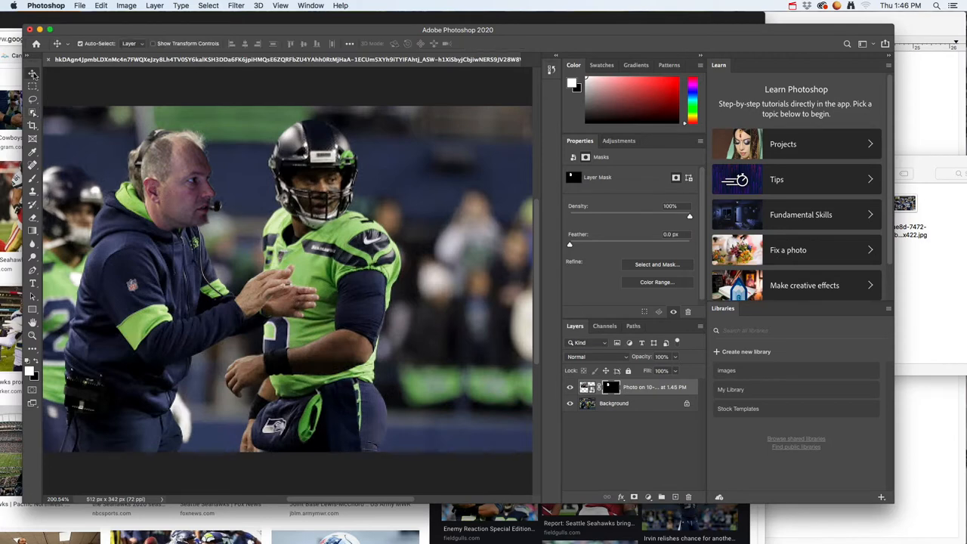
pyautogui.moveTo(178, 180)
pyautogui.mouseDown()
pyautogui.moveTo(211, 182)
pyautogui.moveTo(170, 174)
pyautogui.mouseUp()
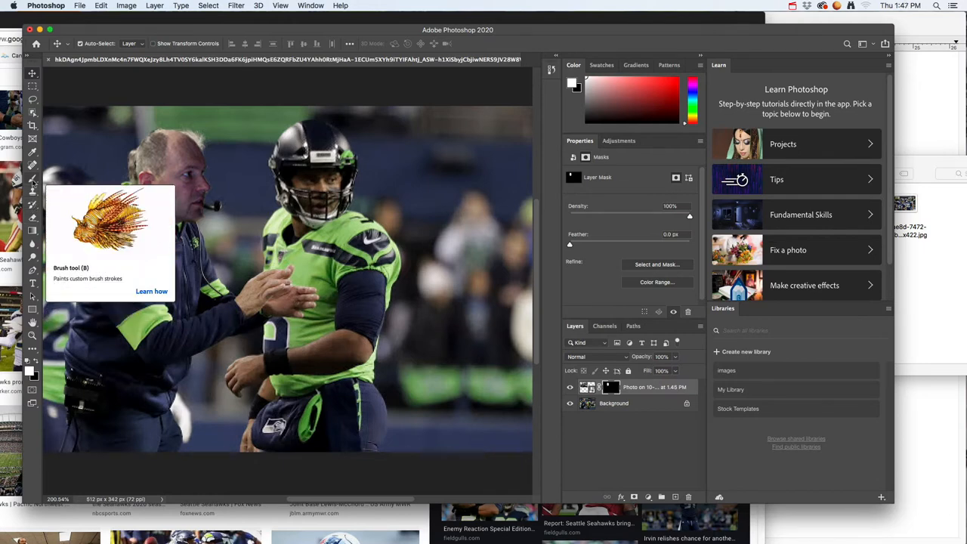
# Paint the layer mask with a 13 px brush, using black to reveal the coach's hair and headset and white to restore the face
pyautogui.click(33, 182)
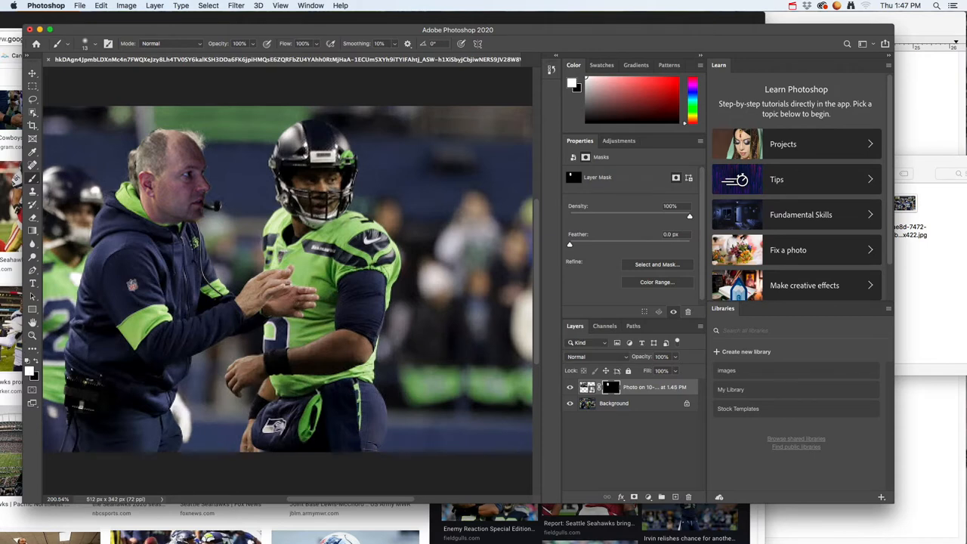
pyautogui.click(37, 364)
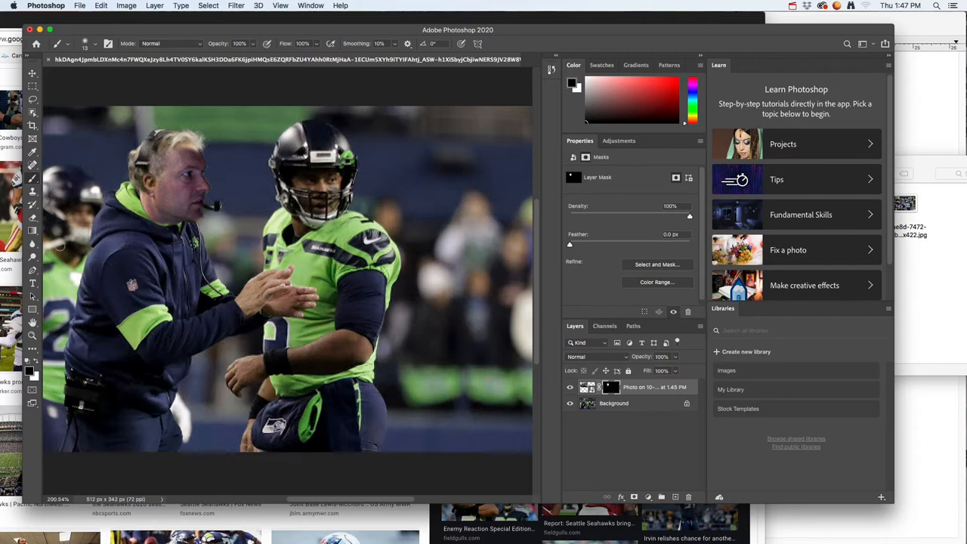
pyautogui.click(37, 362)
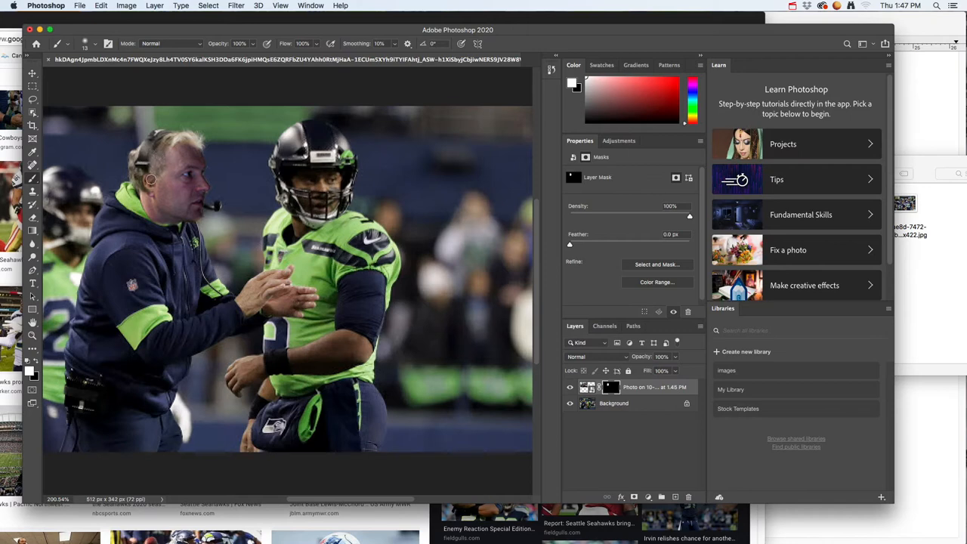
pyautogui.click(36, 362)
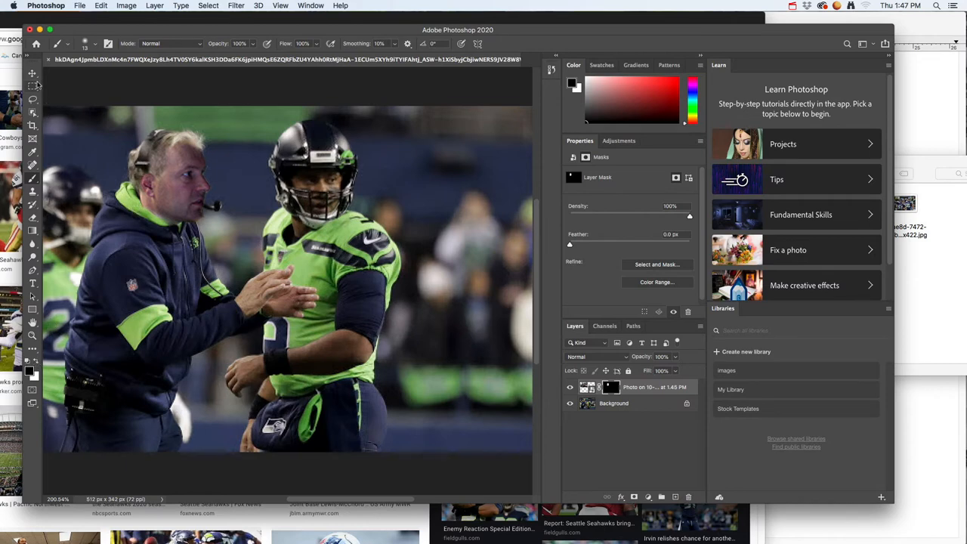
# Nudge the masked head slightly into place and ready the Brush tool with white as the foreground color
pyautogui.click(33, 73)
pyautogui.moveTo(185, 183); pyautogui.dragTo(184, 182)
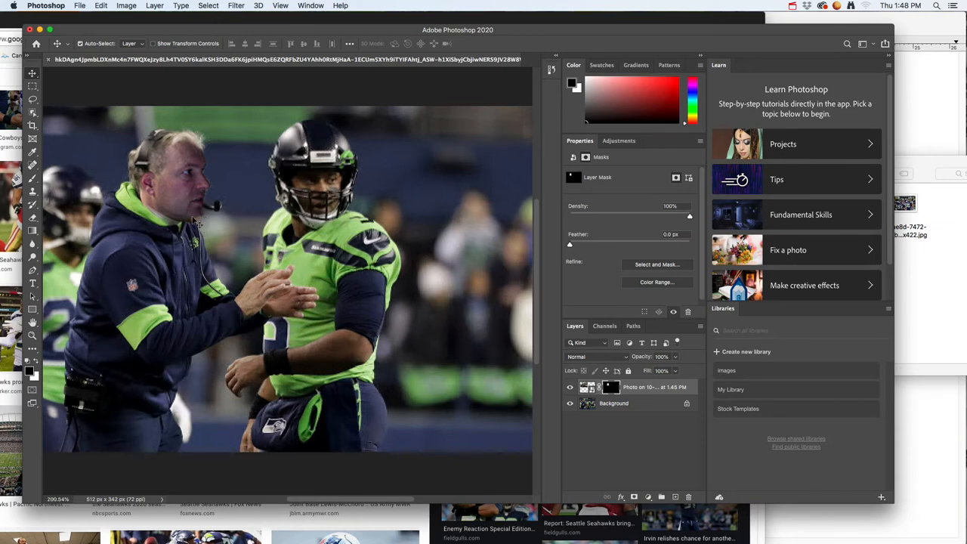
pyautogui.click(34, 362)
pyautogui.click(32, 178)
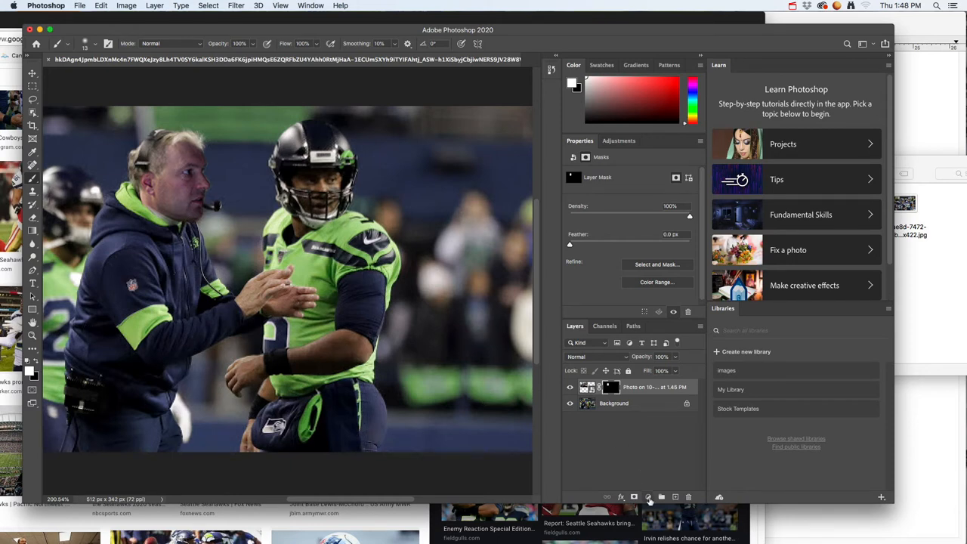
# Add a Brightness/Contrast adjustment clipped to the webcam photo layer and set its brightness to 24
pyautogui.click(648, 496)
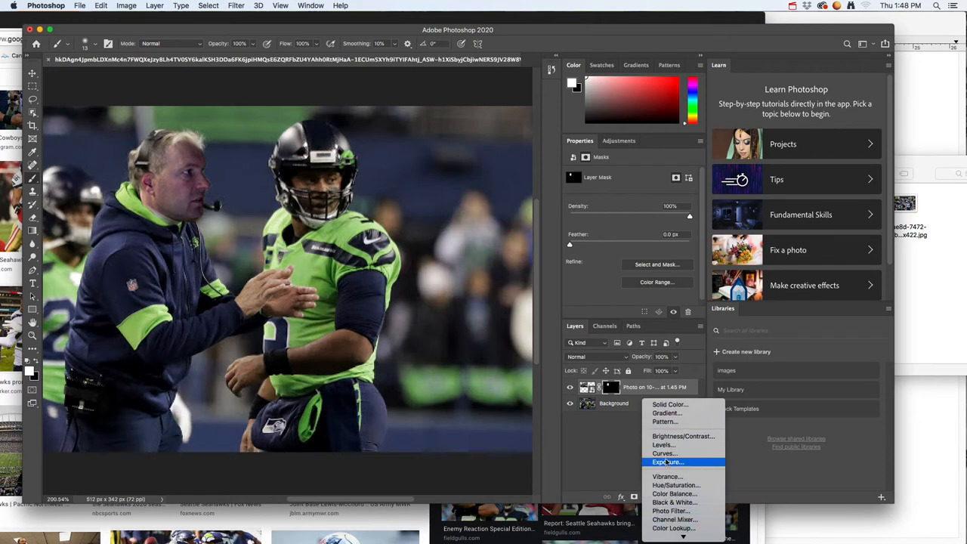
pyautogui.click(672, 438)
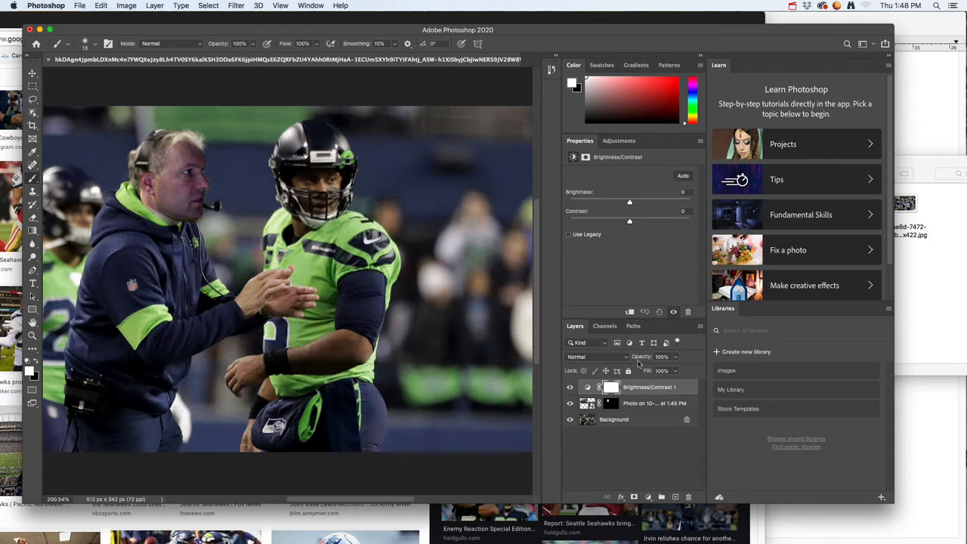
pyautogui.moveTo(631, 206)
pyautogui.mouseDown()
pyautogui.moveTo(649, 205)
pyautogui.moveTo(624, 205)
pyautogui.moveTo(635, 206)
pyautogui.moveTo(631, 219)
pyautogui.mouseUp()
pyautogui.moveTo(631, 401); pyautogui.dragTo(632, 393)
pyautogui.keyDown('alt'); pyautogui.click(632, 395); pyautogui.keyUp('alt')
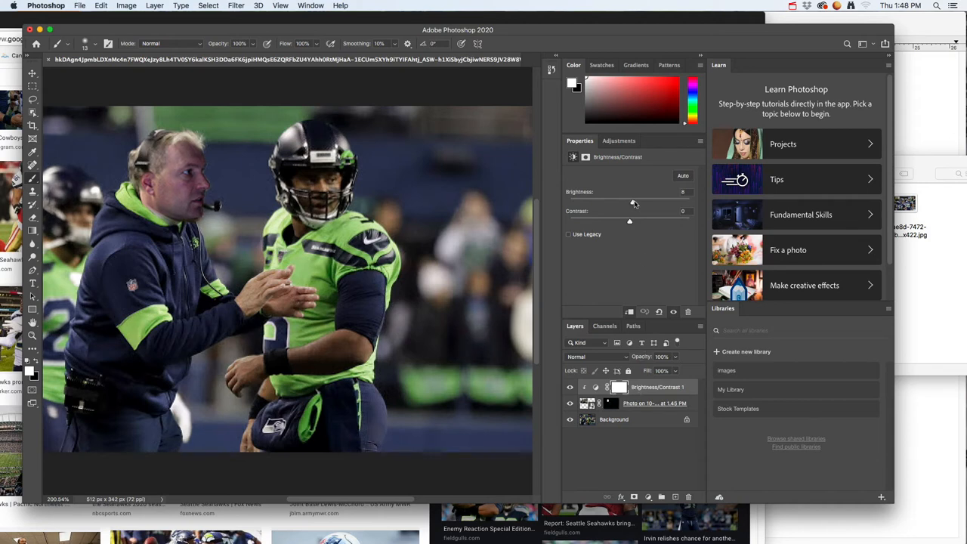
pyautogui.moveTo(634, 203); pyautogui.dragTo(639, 203)
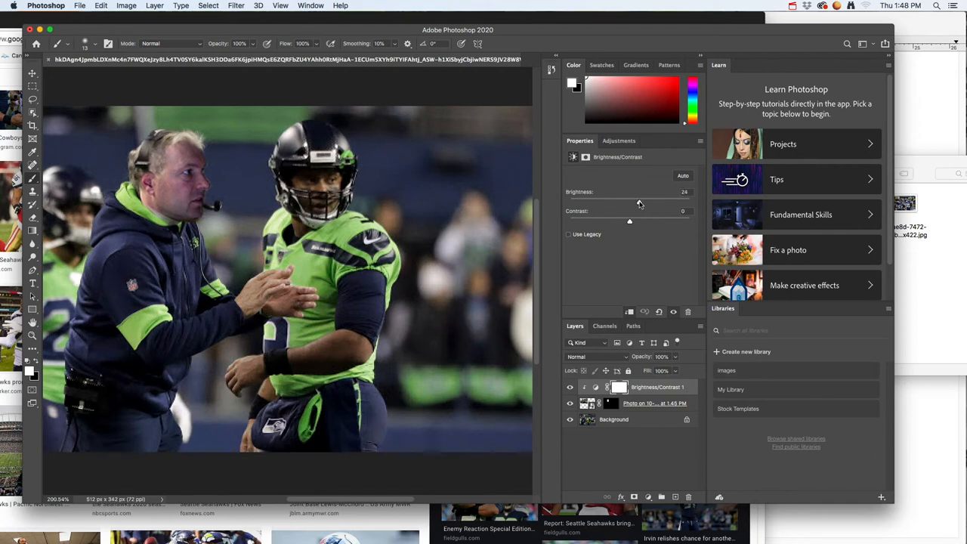
# Add a Hue/Saturation adjustment clipped to the layers below it and set its hue to +18
pyautogui.click(649, 497)
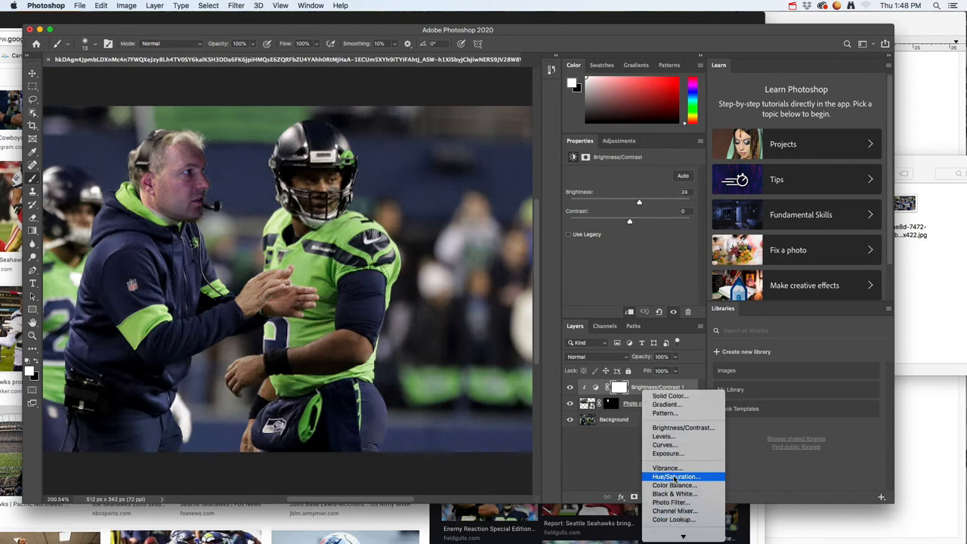
pyautogui.click(677, 477)
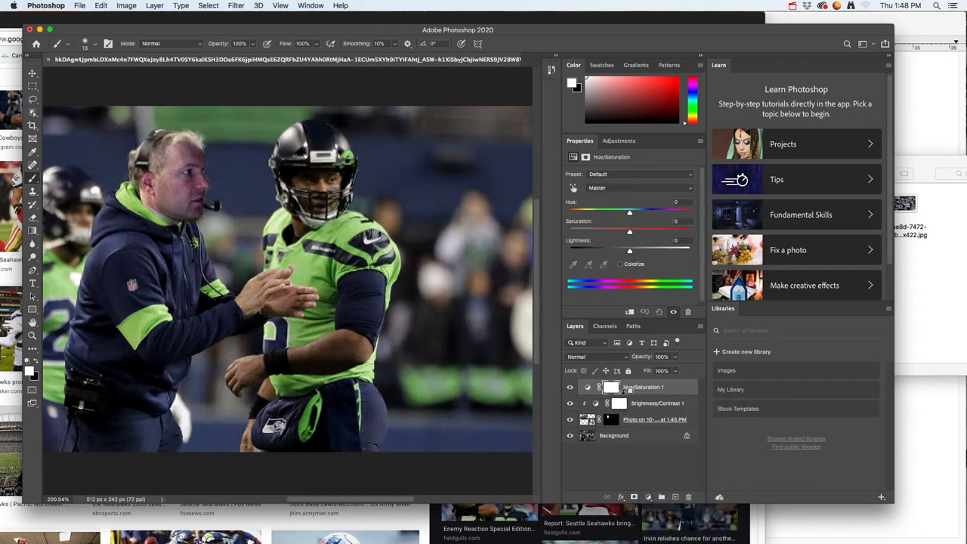
pyautogui.keyDown('alt'); pyautogui.click(631, 394); pyautogui.keyUp('alt')
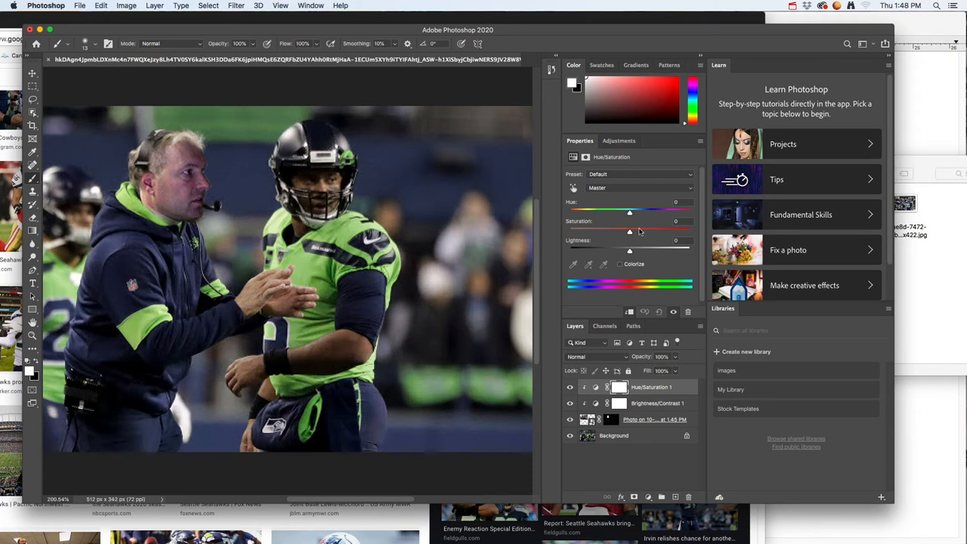
pyautogui.moveTo(631, 215)
pyautogui.mouseDown()
pyautogui.moveTo(644, 215)
pyautogui.moveTo(607, 213)
pyautogui.moveTo(649, 214)
pyautogui.moveTo(642, 214)
pyautogui.mouseUp()
# Save the layered document on the computer in the 02_Dream Job folder as DreamJob_XX.psd, with Maximize Compatibility on
pyautogui.click(80, 6)
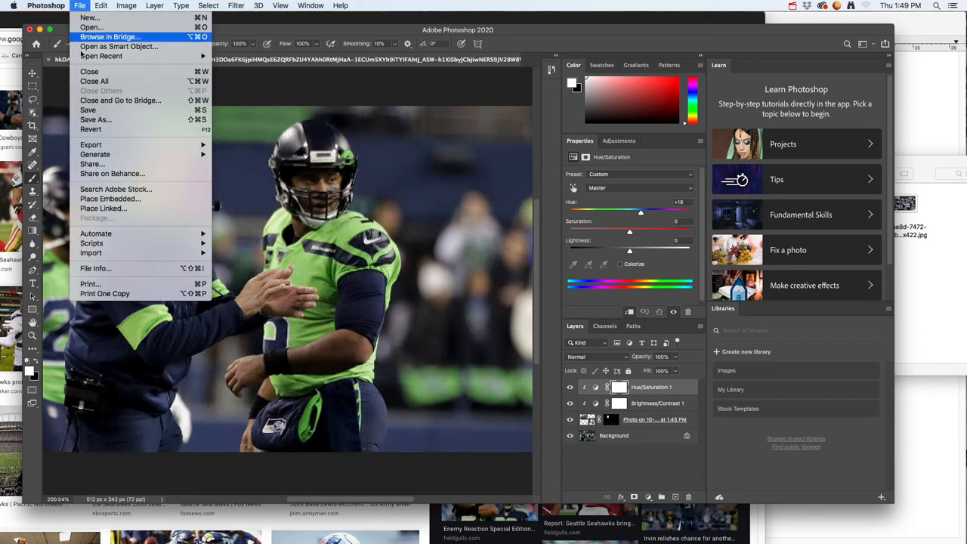
pyautogui.click(88, 110)
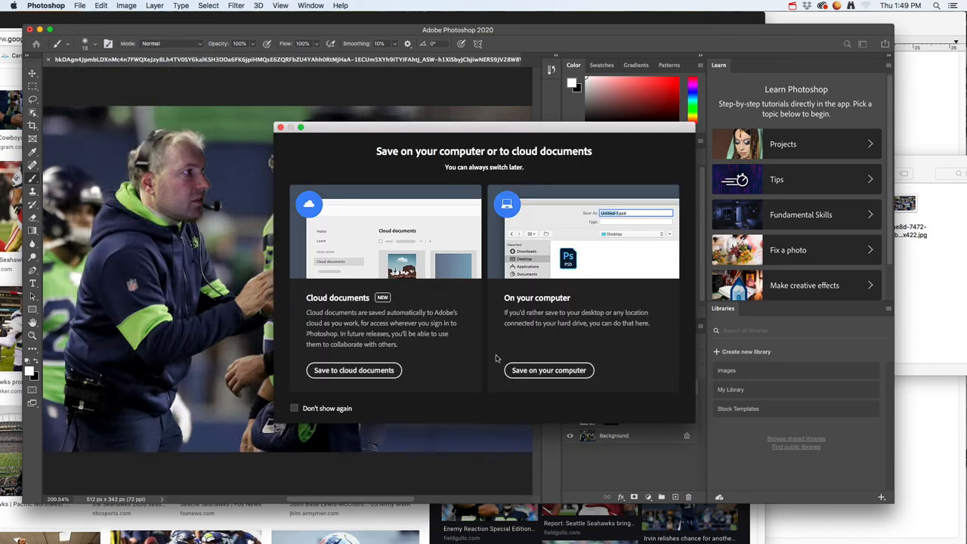
pyautogui.click(529, 373)
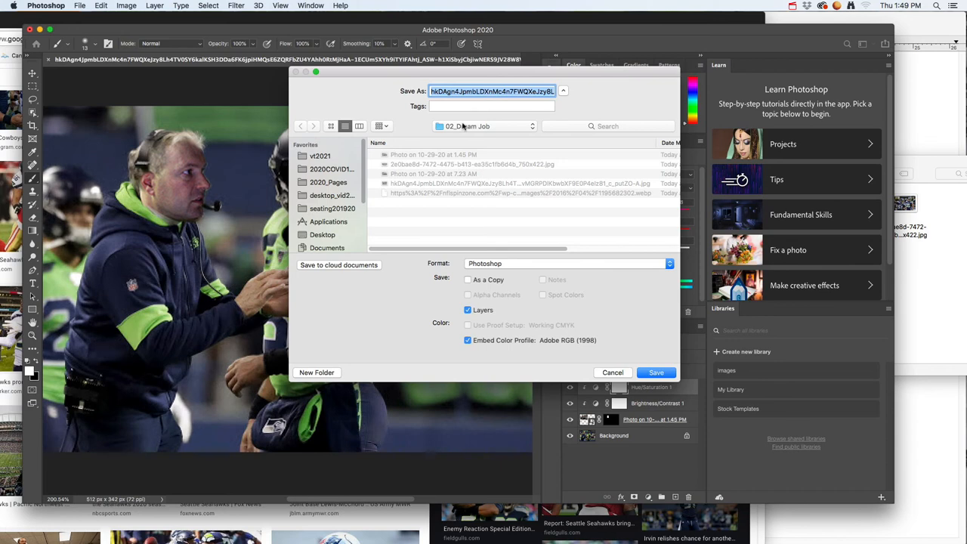
pyautogui.write('Dream')
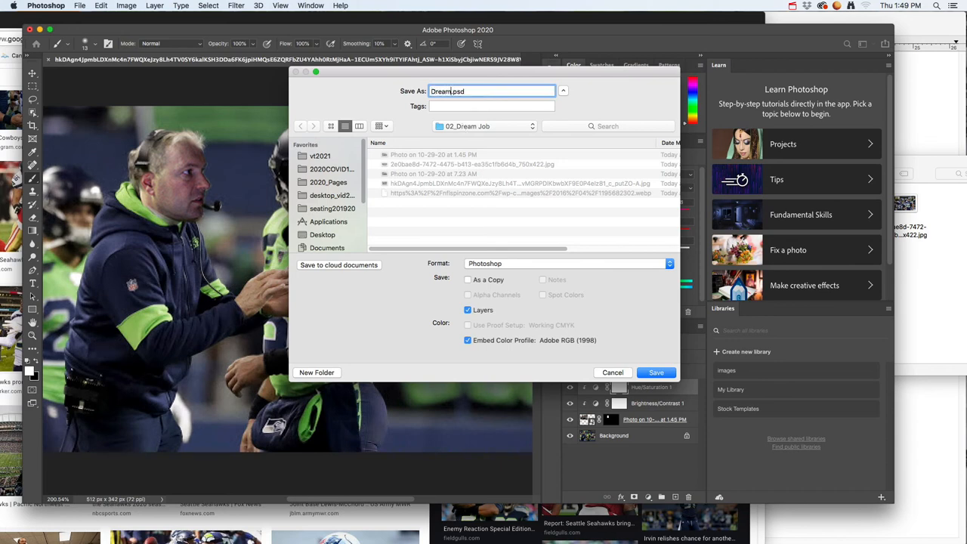
pyautogui.write('Job_XX')
pyautogui.click(657, 373)
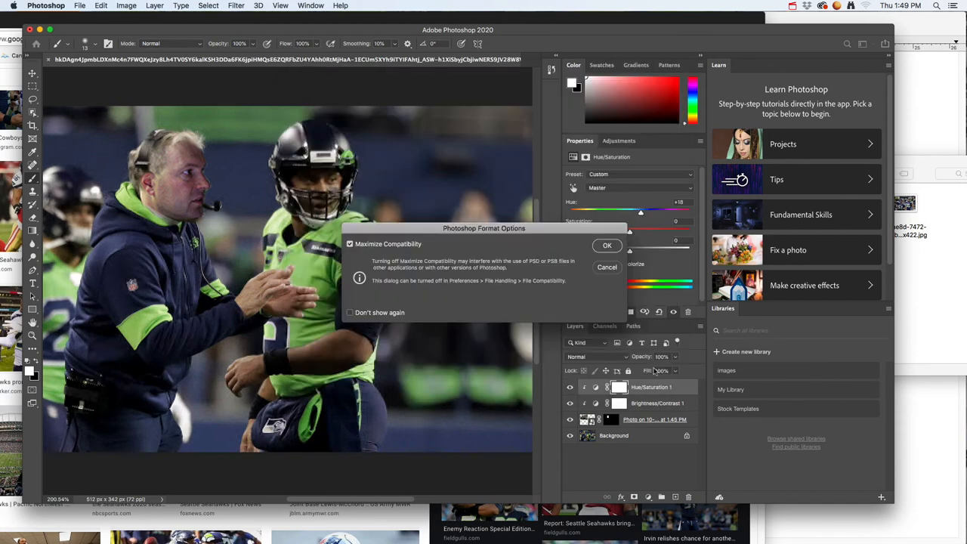
pyautogui.click(611, 245)
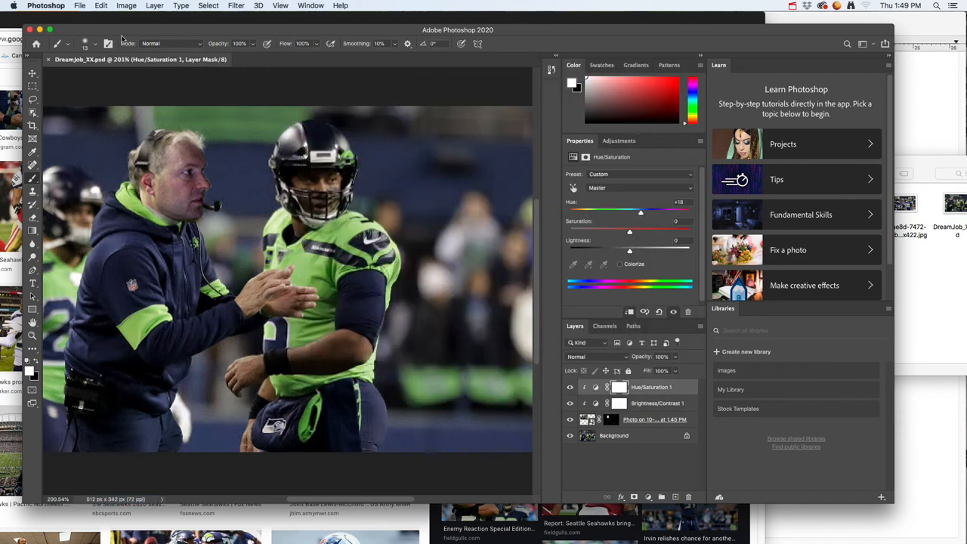
# Save a JPEG copy named DreamJob_XX.jpg on the computer in the 02_Dream Job folder at Maximum quality 12, Baseline ("Standard")
pyautogui.click(81, 9)
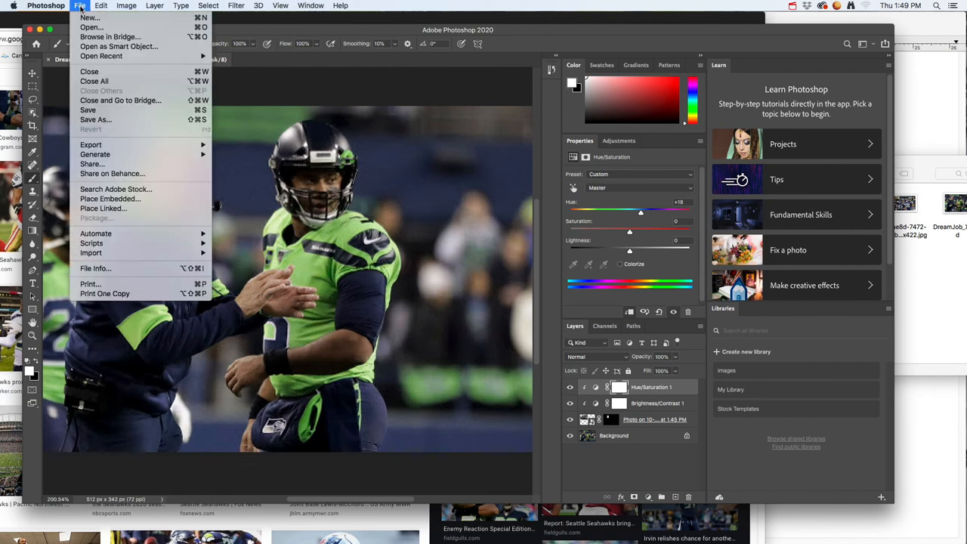
pyautogui.click(94, 120)
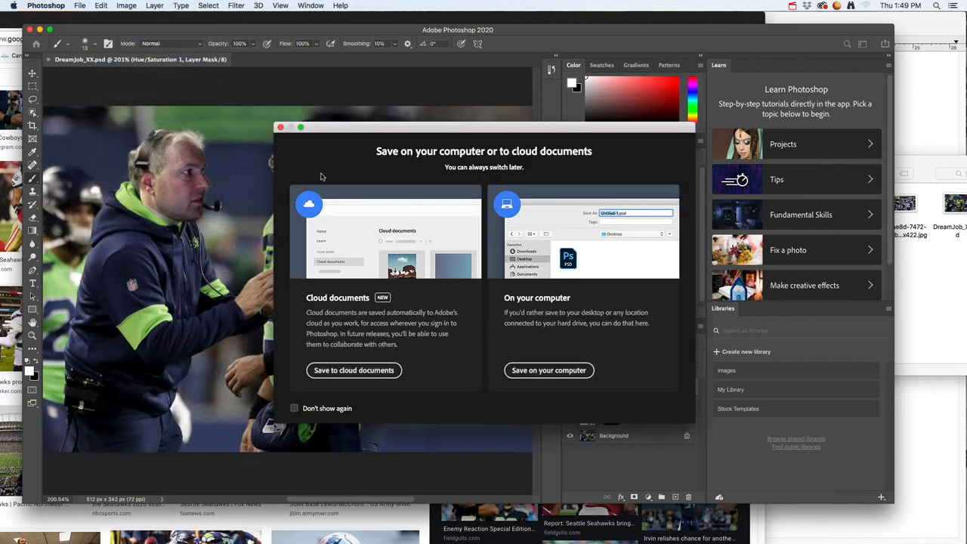
pyautogui.click(548, 371)
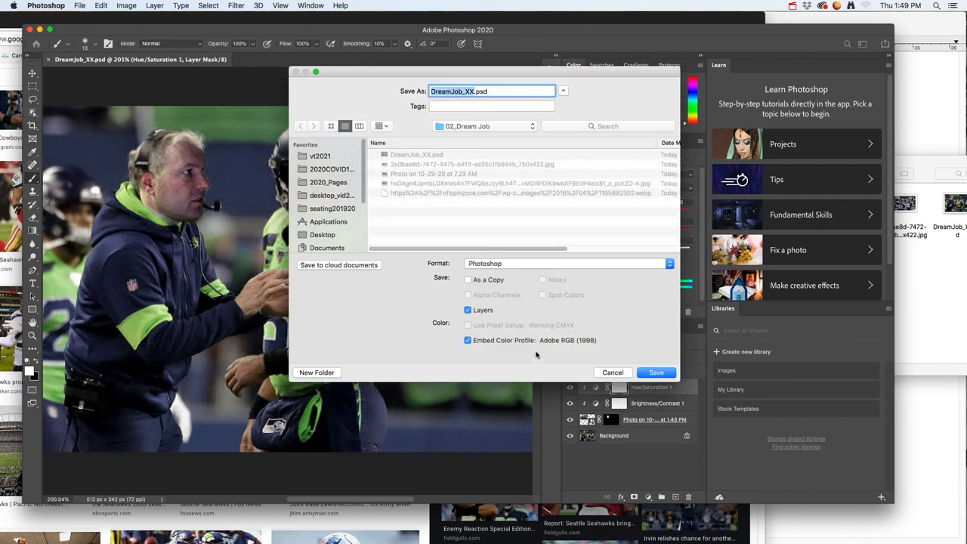
pyautogui.click(495, 264)
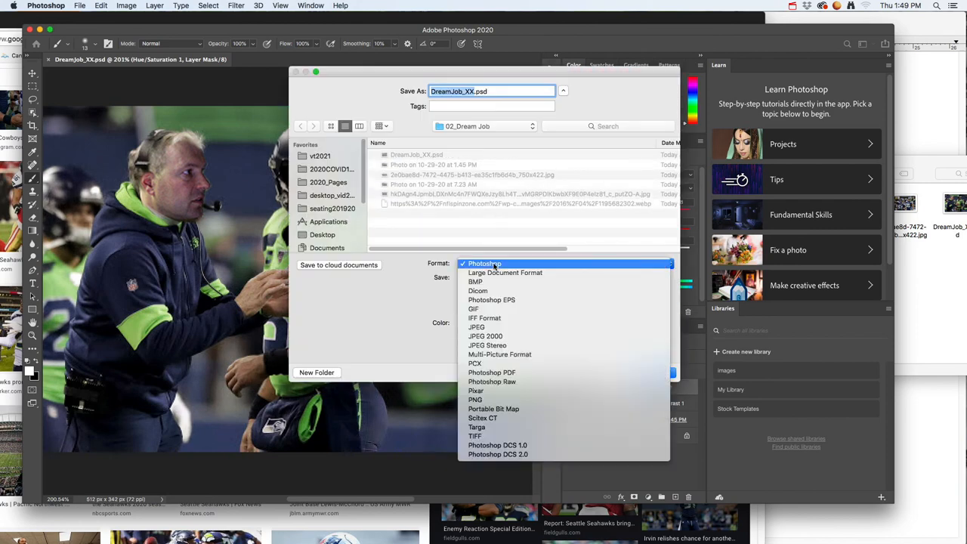
pyautogui.click(483, 329)
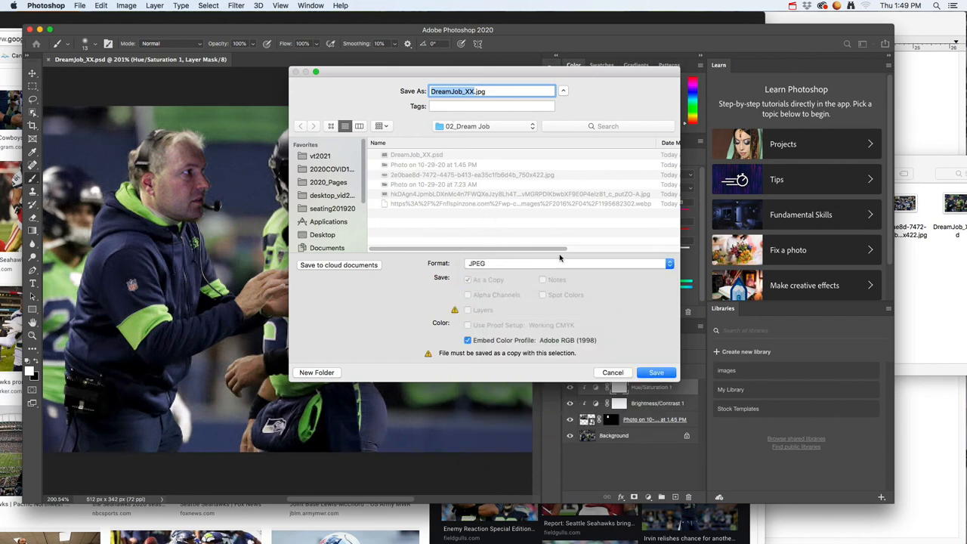
pyautogui.click(656, 373)
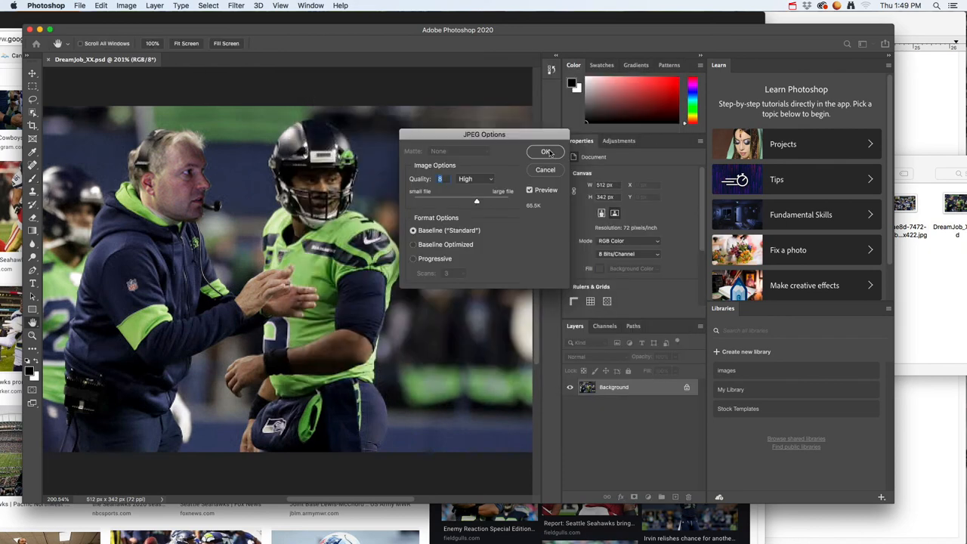
pyautogui.moveTo(477, 201); pyautogui.dragTo(523, 202)
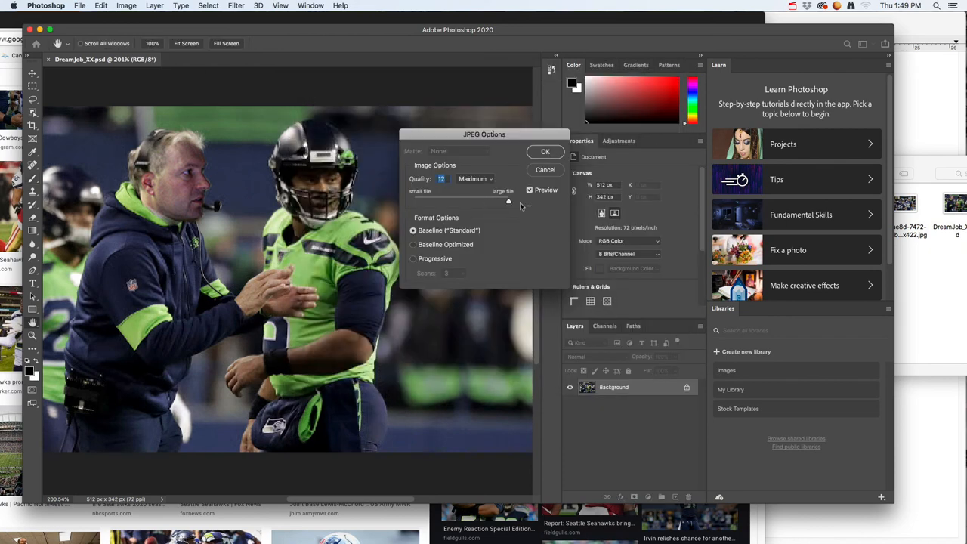
pyautogui.click(538, 155)
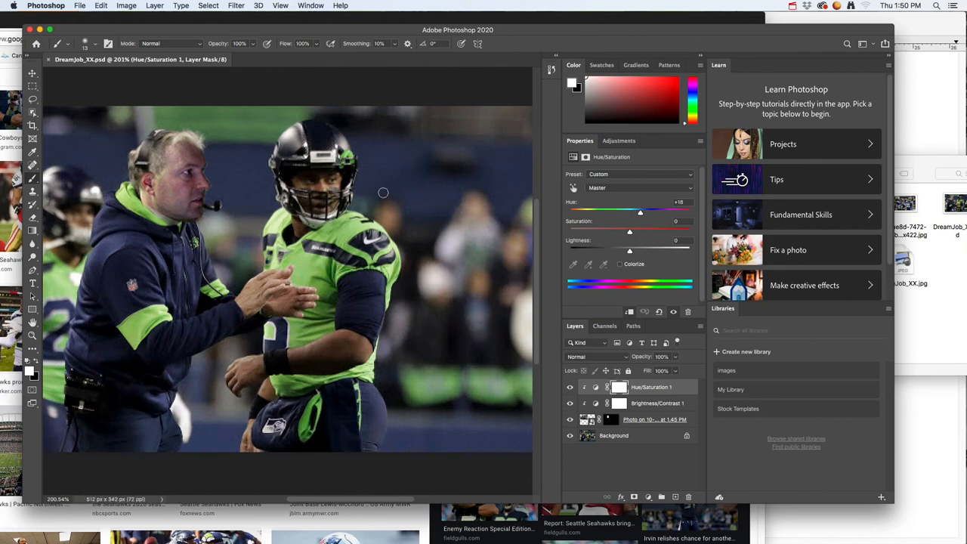